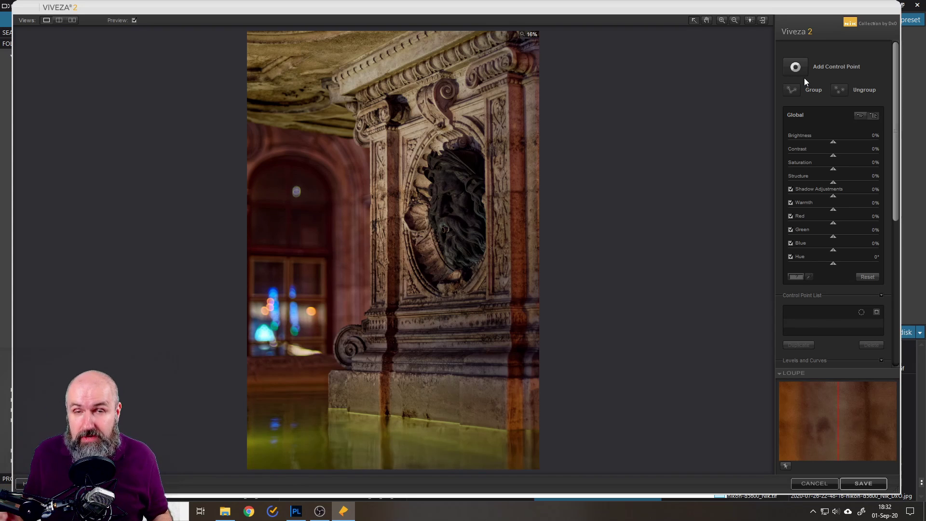
# Drop a new control point on the green water at the lower left of the photo
pyautogui.click(803, 65)
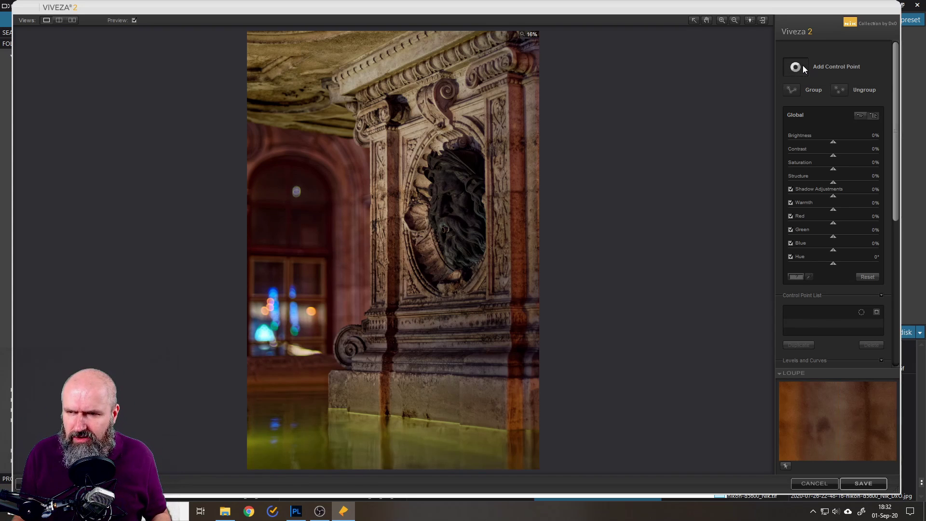
pyautogui.click(326, 430)
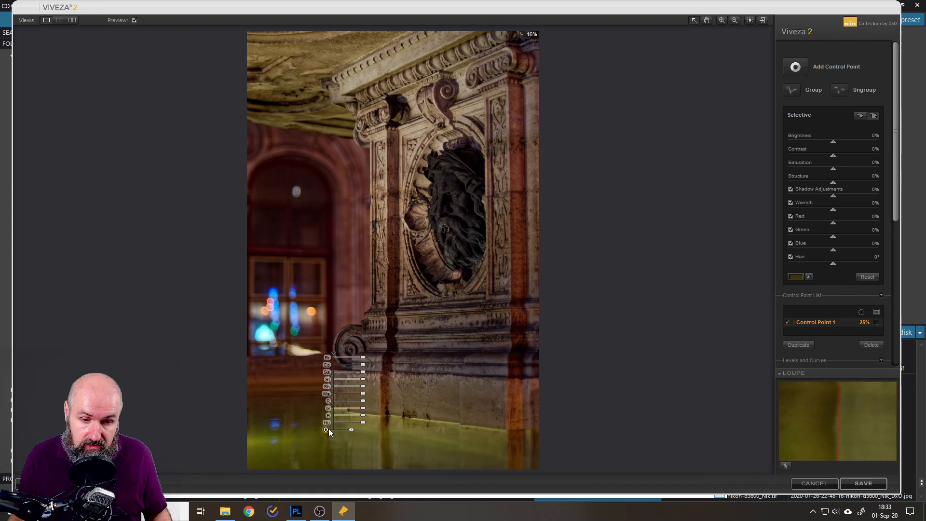
# Shift the water control point lower onto the water, enlarging its size to 36% while checking the mask
pyautogui.moveTo(327, 432); pyautogui.dragTo(307, 406)
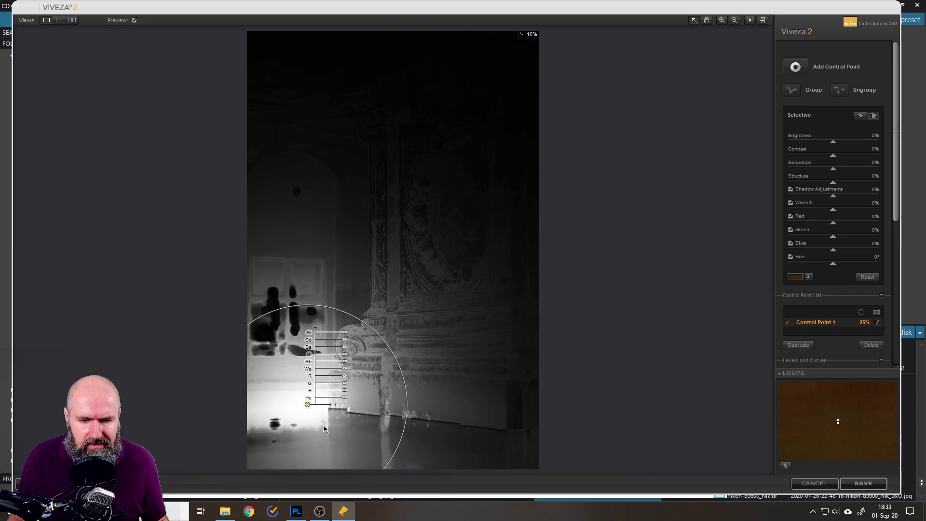
pyautogui.moveTo(324, 430); pyautogui.dragTo(350, 444)
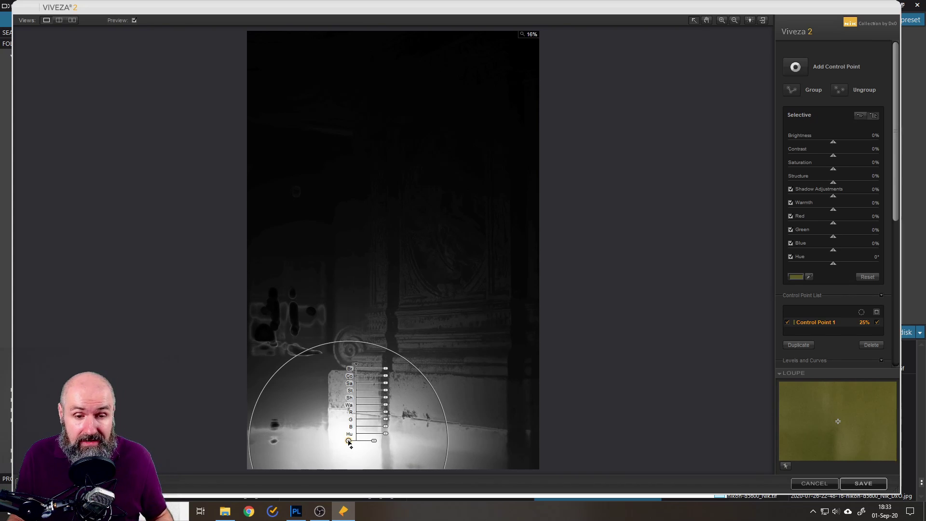
pyautogui.moveTo(350, 444); pyautogui.dragTo(304, 411)
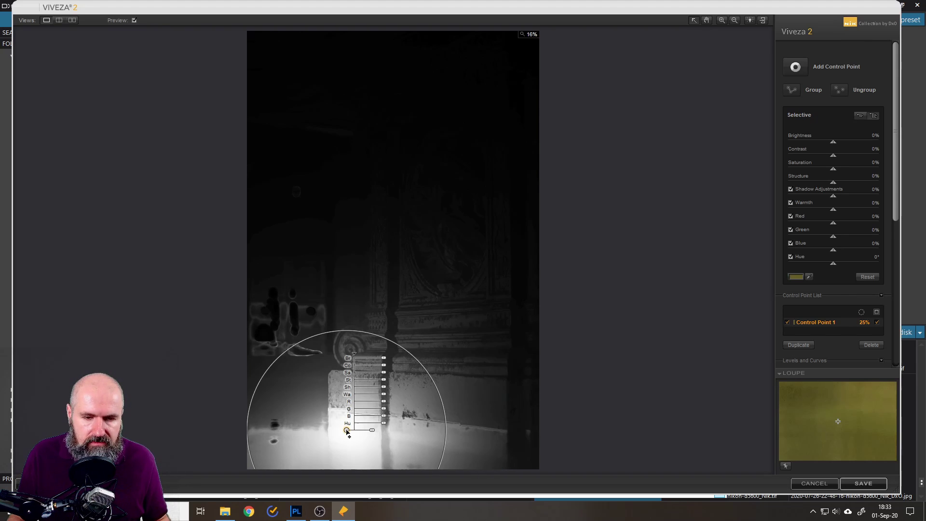
pyautogui.moveTo(348, 433); pyautogui.dragTo(350, 432)
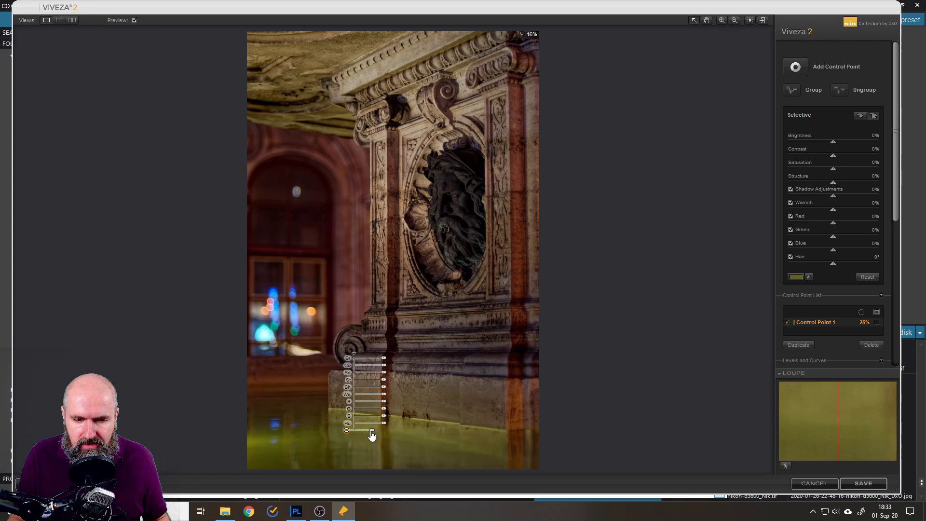
pyautogui.moveTo(372, 435); pyautogui.dragTo(377, 435)
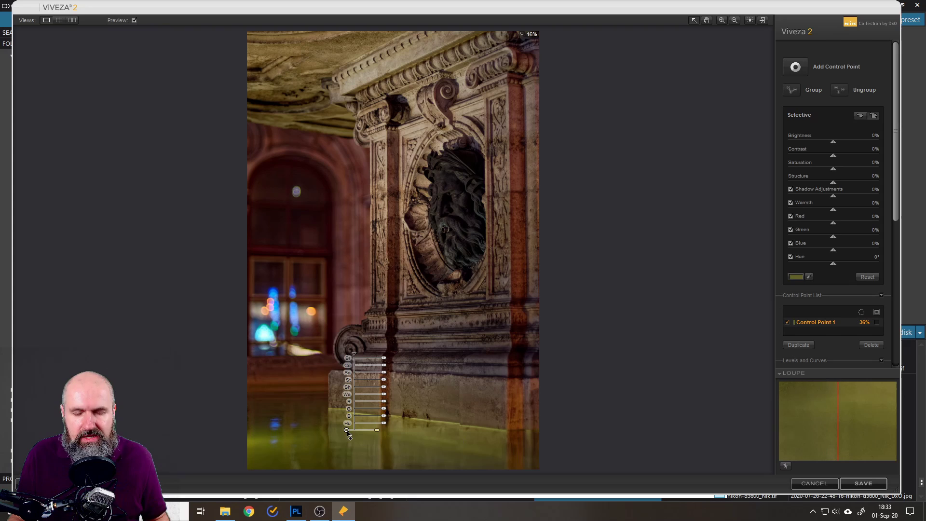
pyautogui.moveTo(347, 433); pyautogui.dragTo(364, 436)
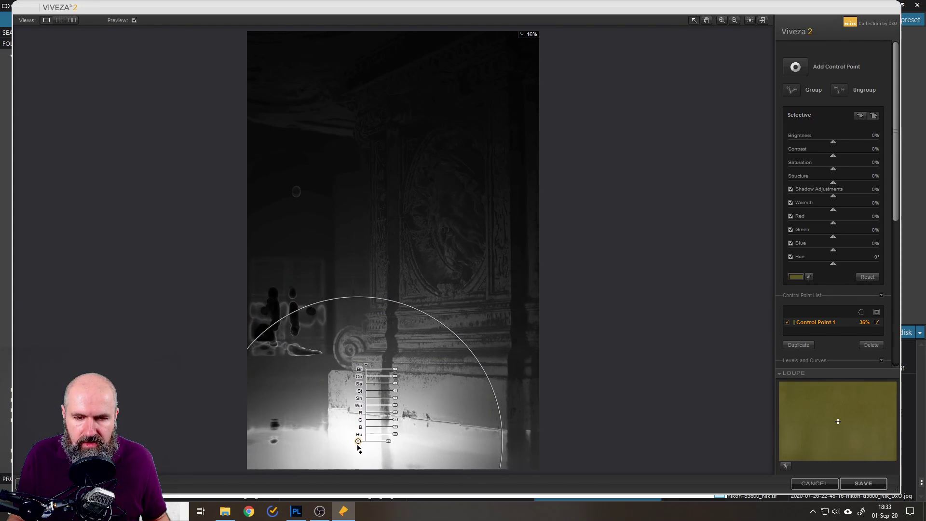
pyautogui.moveTo(364, 439); pyautogui.dragTo(357, 447)
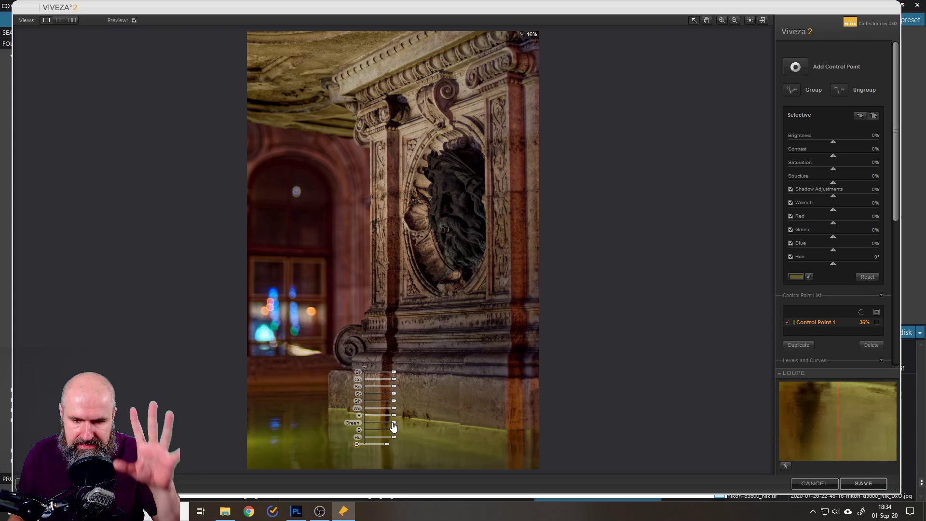
# Give the water point Red and Blue -100%, Green 13%, Brightness 18%, Contrast 15%, Structure 22%, Shadows -26%
pyautogui.moveTo(393, 419)
pyautogui.mouseDown()
pyautogui.moveTo(355, 420)
pyautogui.moveTo(355, 432)
pyautogui.moveTo(397, 427)
pyautogui.mouseUp()
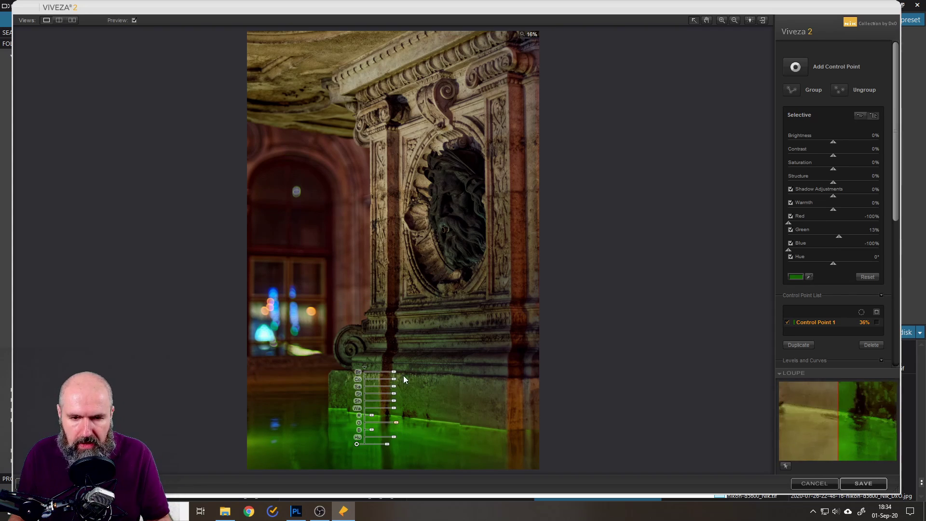
pyautogui.moveTo(393, 377); pyautogui.dragTo(397, 377)
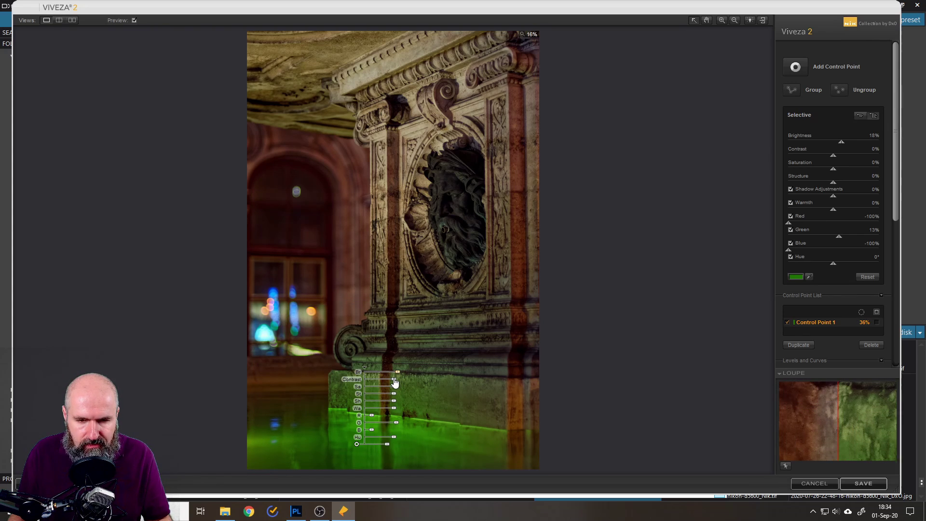
pyautogui.moveTo(394, 379); pyautogui.dragTo(398, 379)
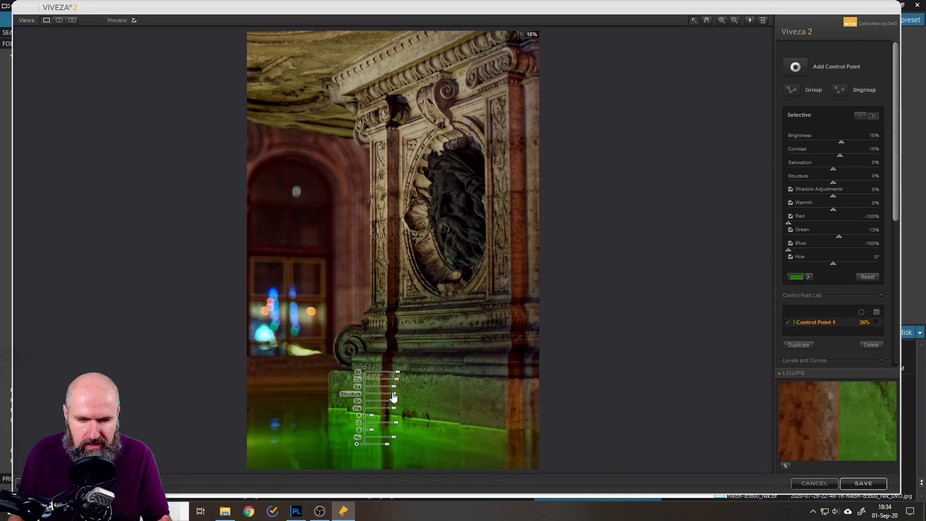
pyautogui.moveTo(393, 395); pyautogui.dragTo(399, 397)
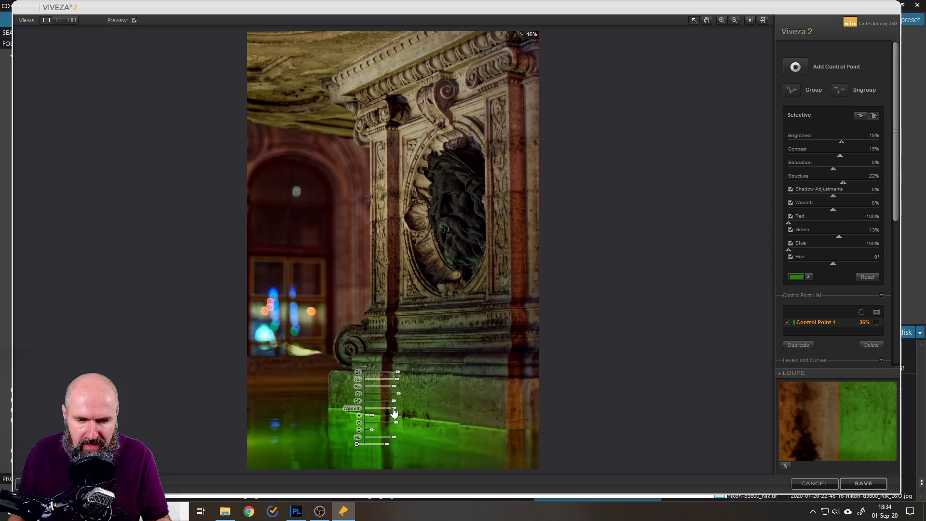
pyautogui.moveTo(396, 408); pyautogui.dragTo(389, 408)
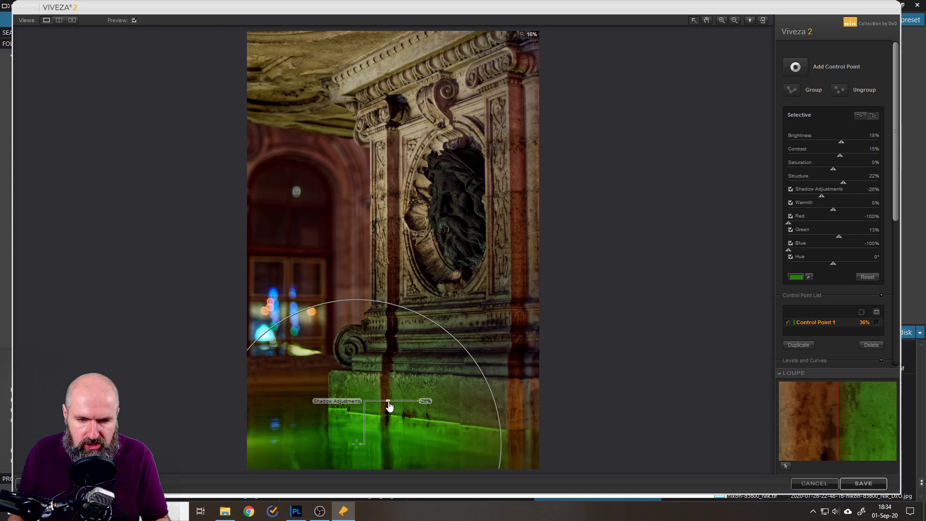
pyautogui.moveTo(389, 407)
pyautogui.mouseDown()
pyautogui.moveTo(402, 412)
pyautogui.moveTo(389, 411)
pyautogui.mouseUp()
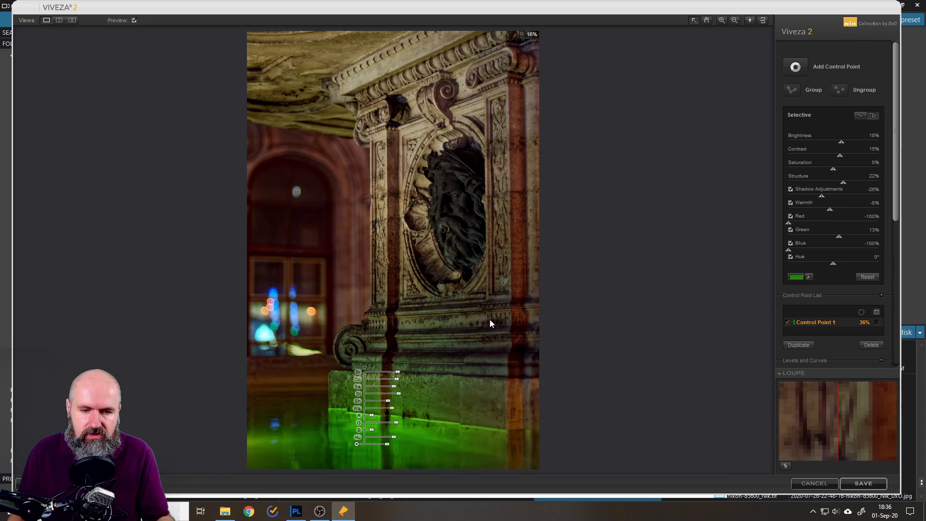
pyautogui.click(614, 343)
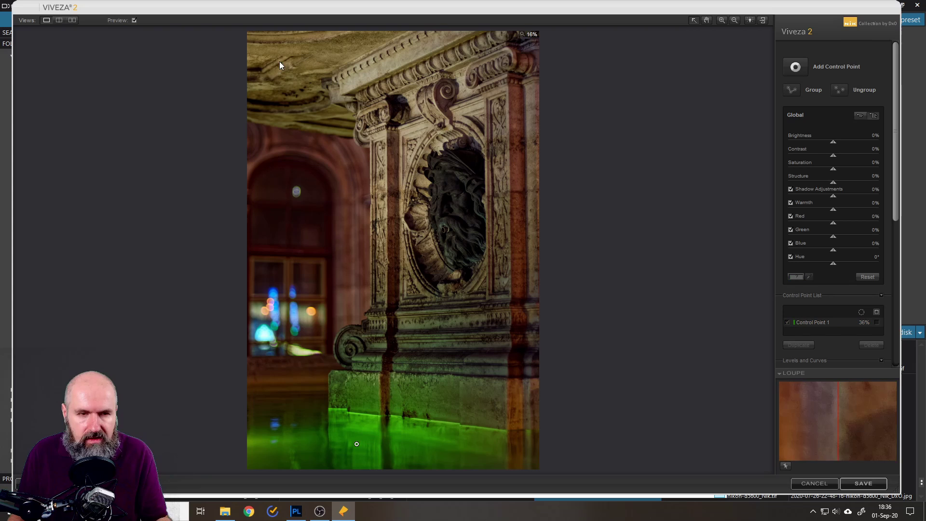
pyautogui.click(136, 20)
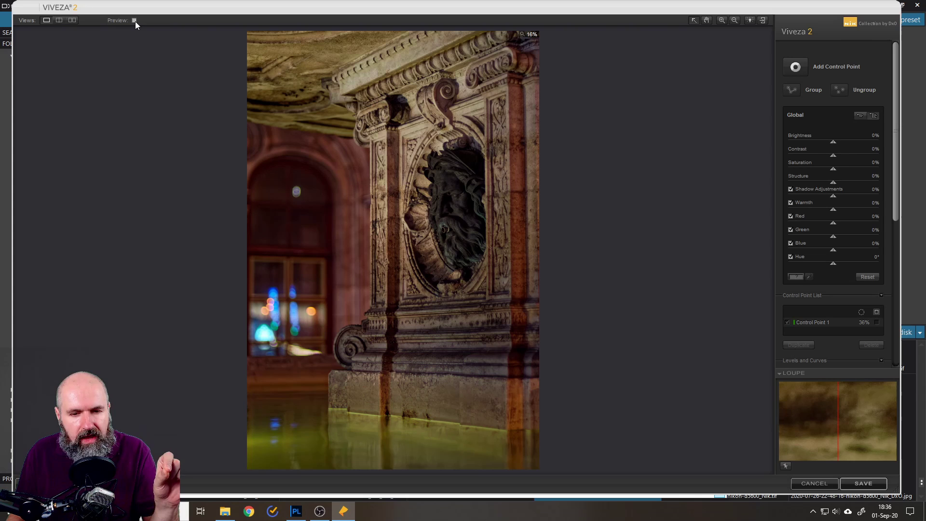
pyautogui.click(135, 20)
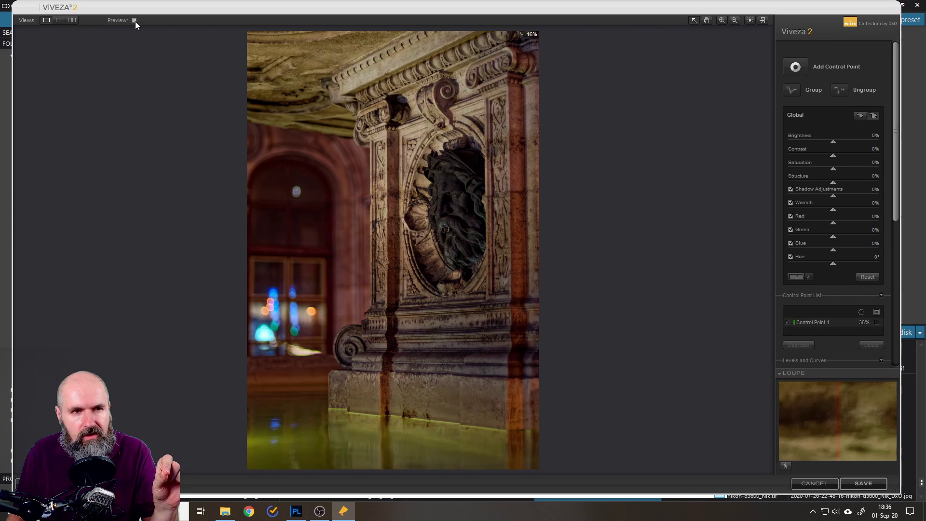
pyautogui.click(135, 20)
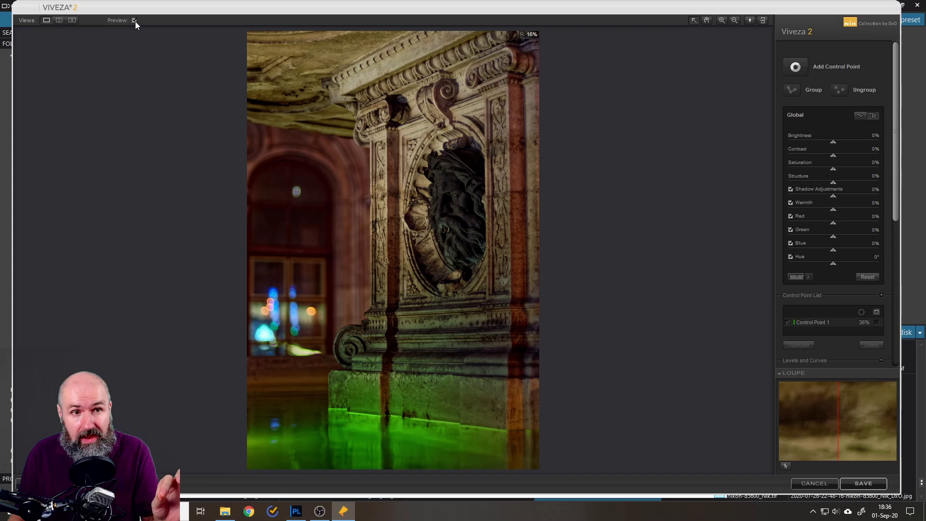
pyautogui.click(135, 21)
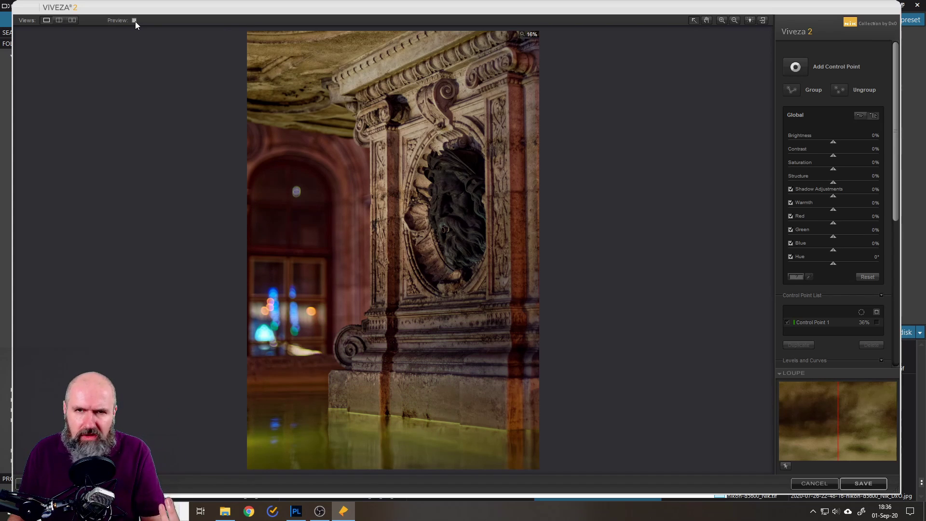
pyautogui.click(135, 20)
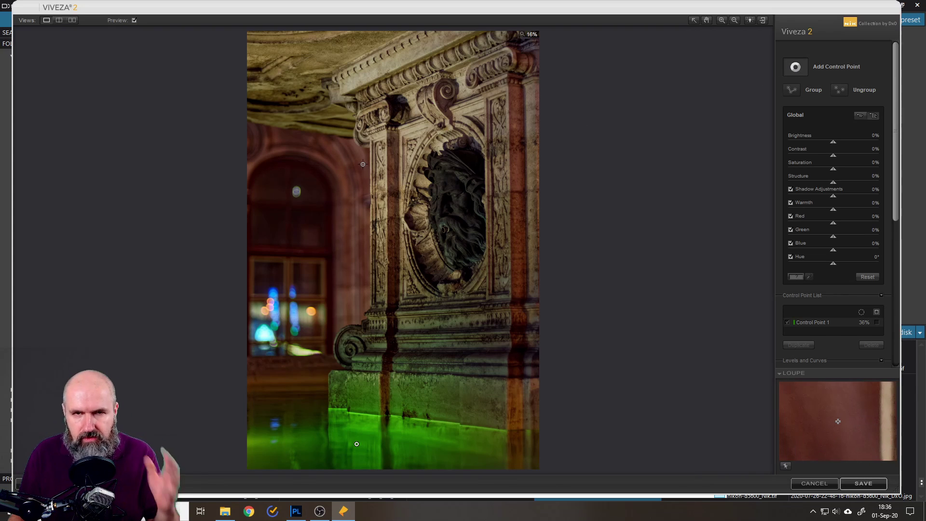
# Add three new control points on the background archway, upper pillar and carved face
pyautogui.click(321, 181)
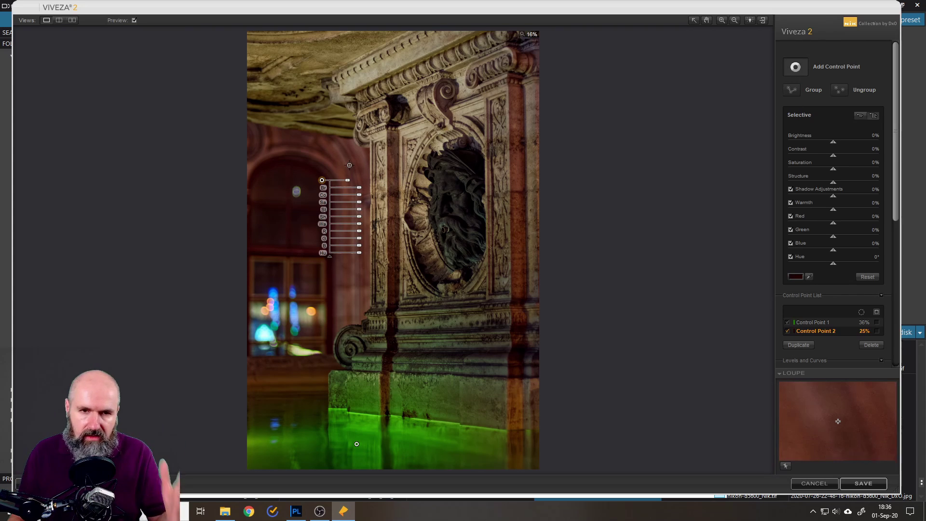
pyautogui.click(368, 154)
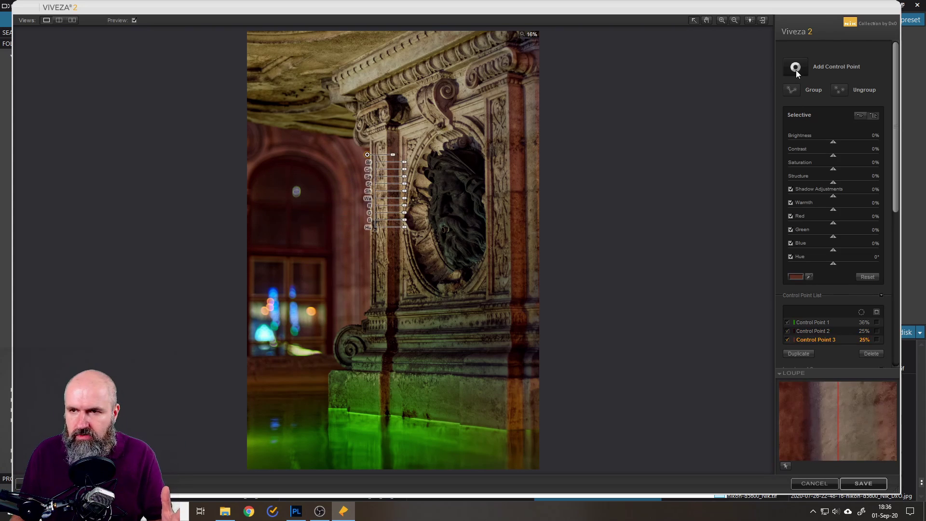
pyautogui.click(796, 70)
pyautogui.click(421, 178)
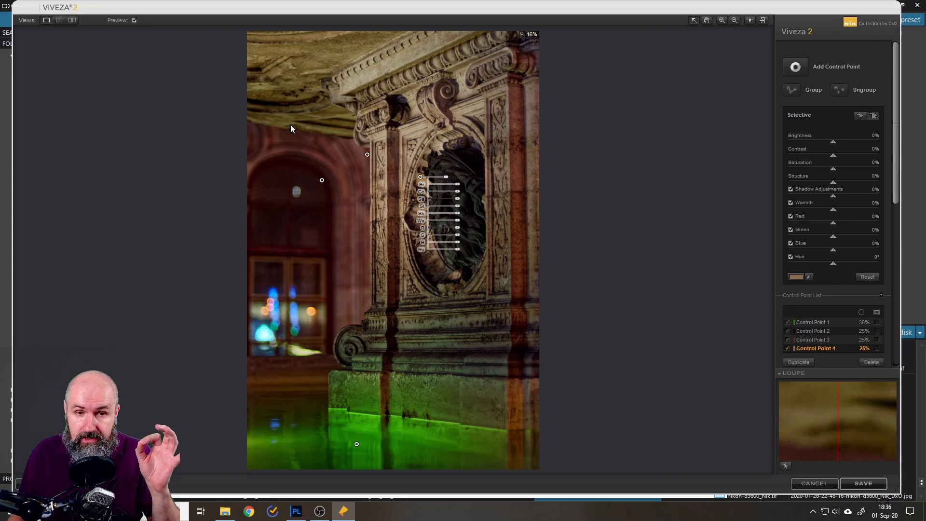
pyautogui.moveTo(290, 125); pyautogui.dragTo(451, 204)
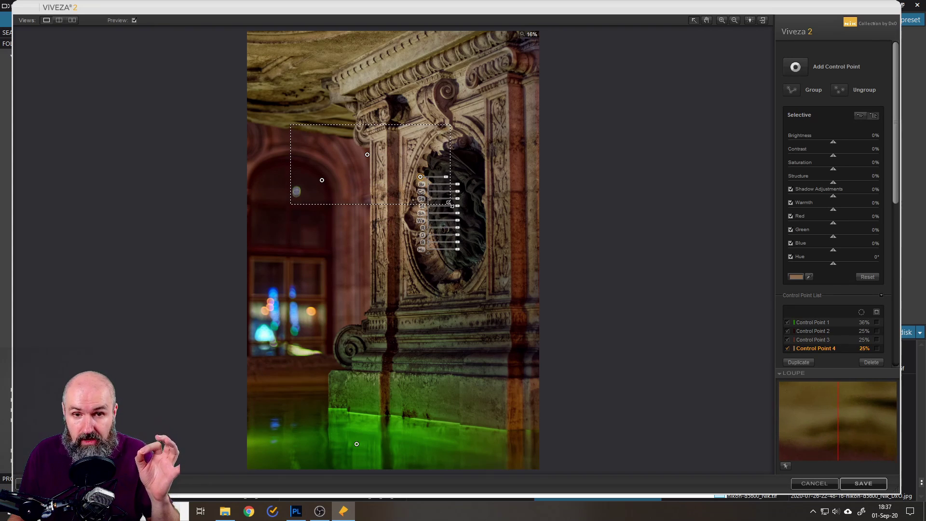
pyautogui.moveTo(450, 204); pyautogui.dragTo(451, 204)
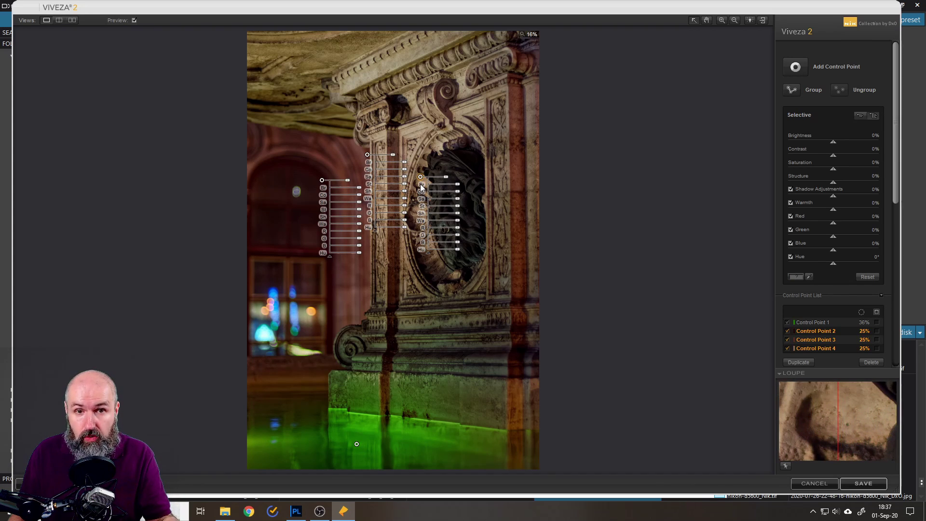
pyautogui.click(511, 148)
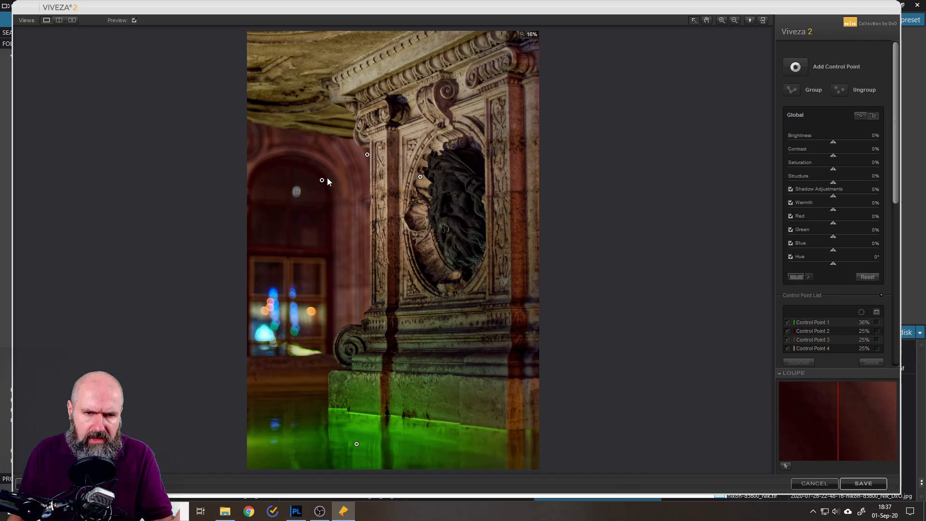
# Move the new points to the ceiling, pillar base and carved face, then select all three
pyautogui.moveTo(322, 182); pyautogui.dragTo(275, 55)
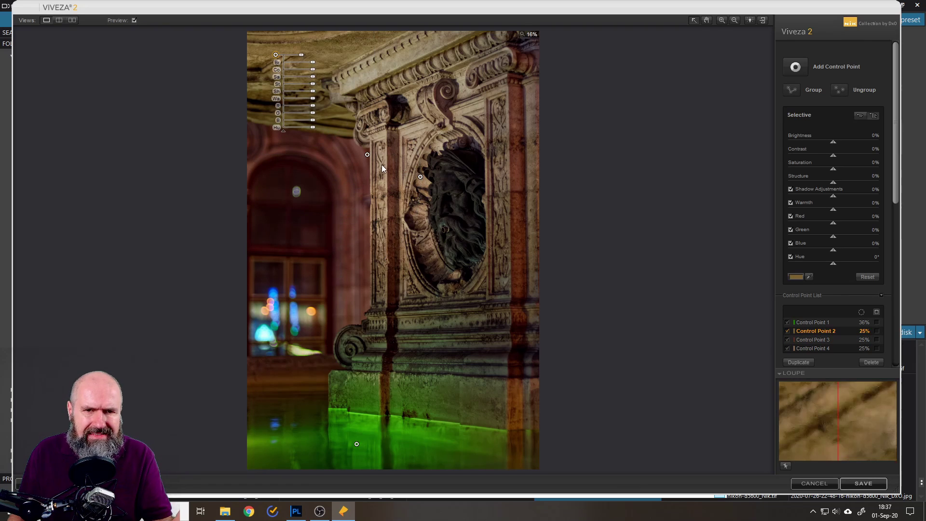
pyautogui.moveTo(419, 177)
pyautogui.mouseDown()
pyautogui.moveTo(452, 189)
pyautogui.moveTo(480, 325)
pyautogui.moveTo(495, 345)
pyautogui.mouseUp()
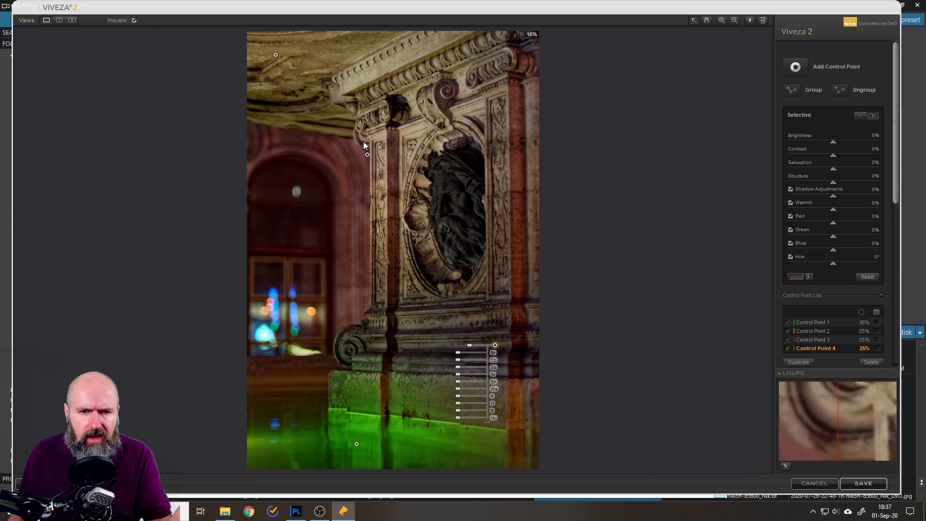
pyautogui.click(368, 154)
pyautogui.moveTo(367, 154); pyautogui.dragTo(441, 159)
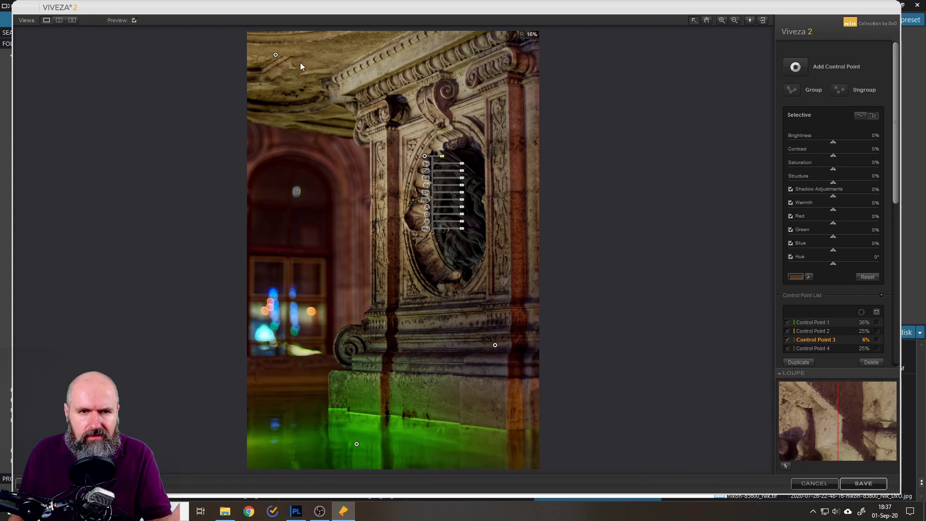
pyautogui.moveTo(265, 41); pyautogui.dragTo(513, 361)
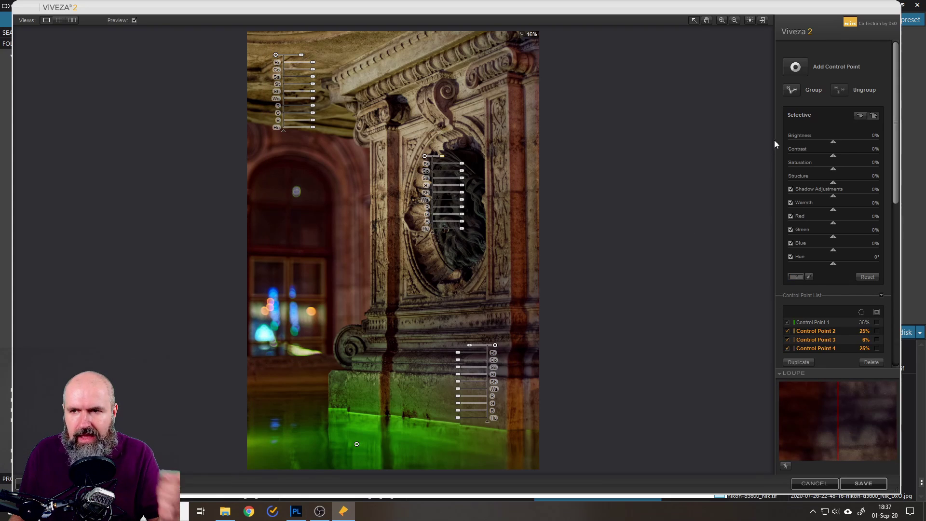
# Group the three new points, brighten them, and pick out the top-left ceiling point
pyautogui.click(789, 92)
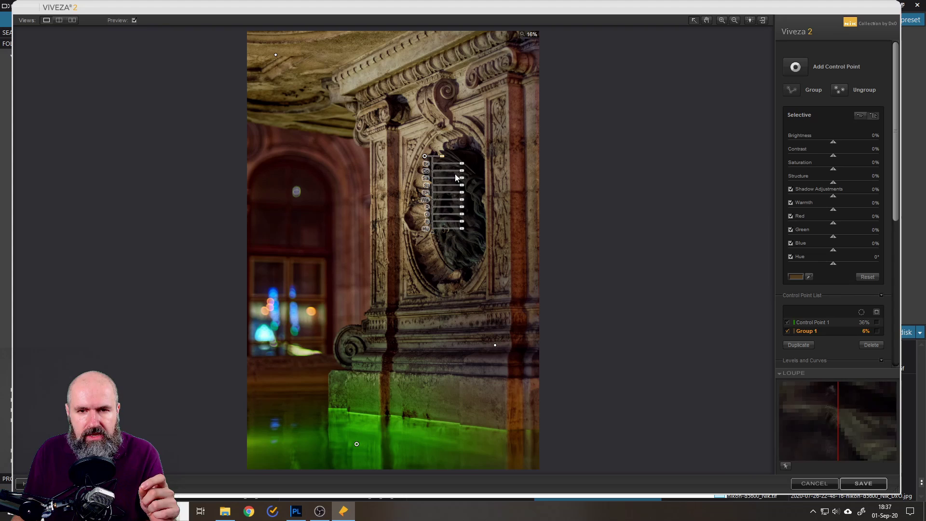
pyautogui.moveTo(465, 167)
pyautogui.mouseDown()
pyautogui.moveTo(454, 167)
pyautogui.moveTo(476, 166)
pyautogui.moveTo(452, 165)
pyautogui.moveTo(466, 163)
pyautogui.mouseUp()
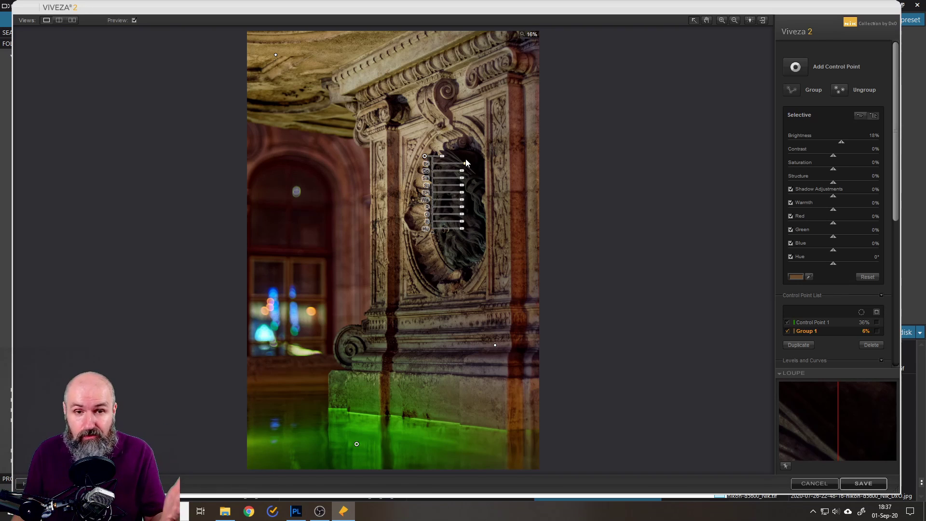
pyautogui.click(276, 55)
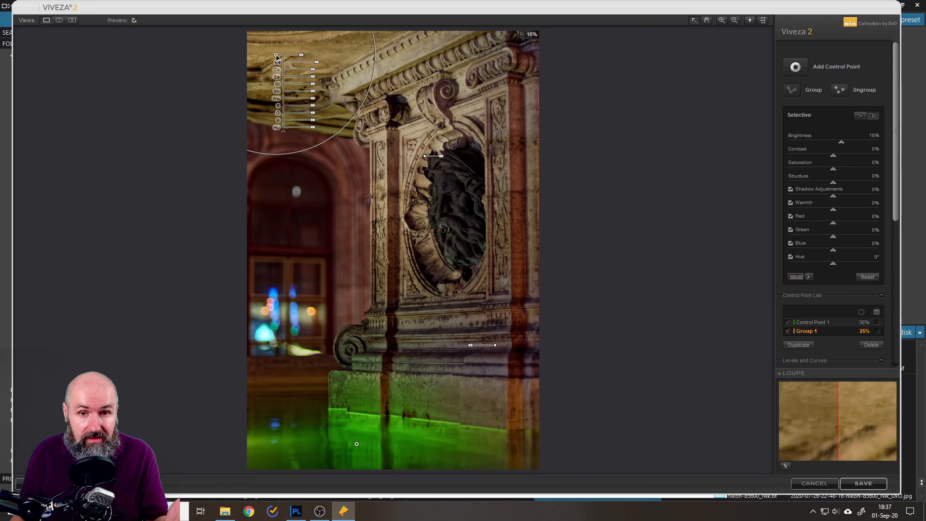
pyautogui.moveTo(313, 191)
pyautogui.mouseDown()
pyautogui.moveTo(294, 210)
pyautogui.moveTo(294, 73)
pyautogui.mouseUp()
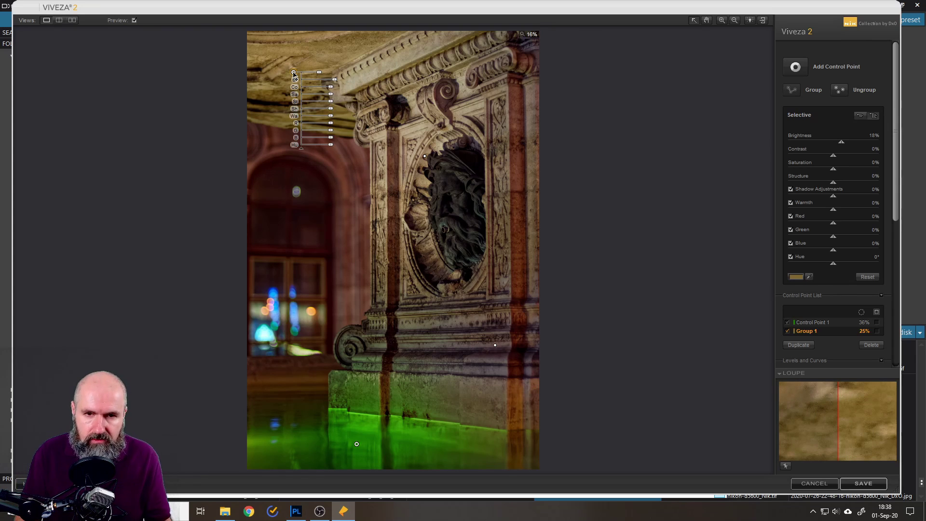
# Delete the ceiling point and the remaining carving group, confirming YES in the warning
pyautogui.press('Delete')
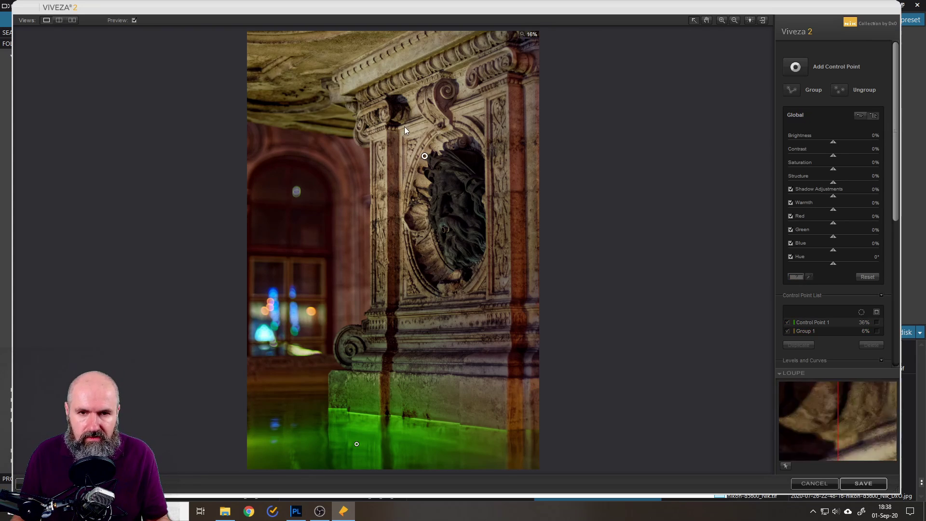
pyautogui.click(425, 156)
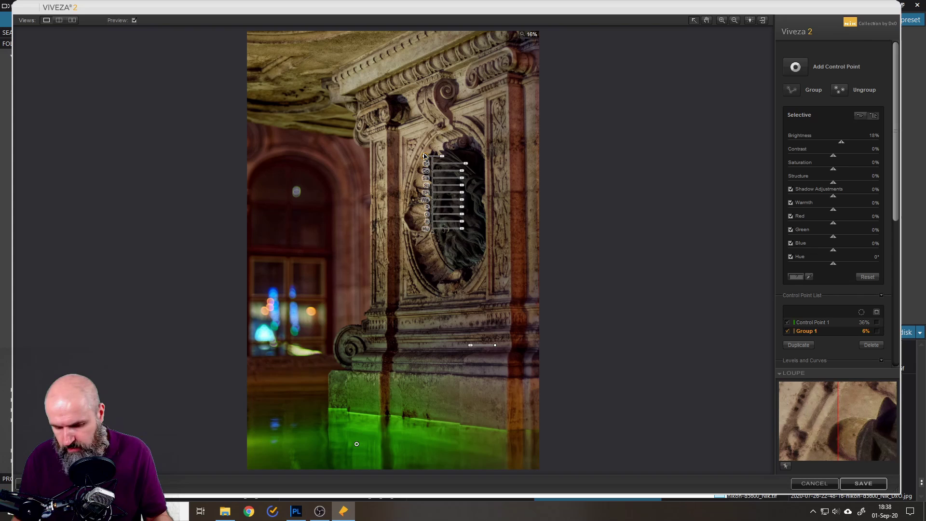
pyautogui.press('Delete')
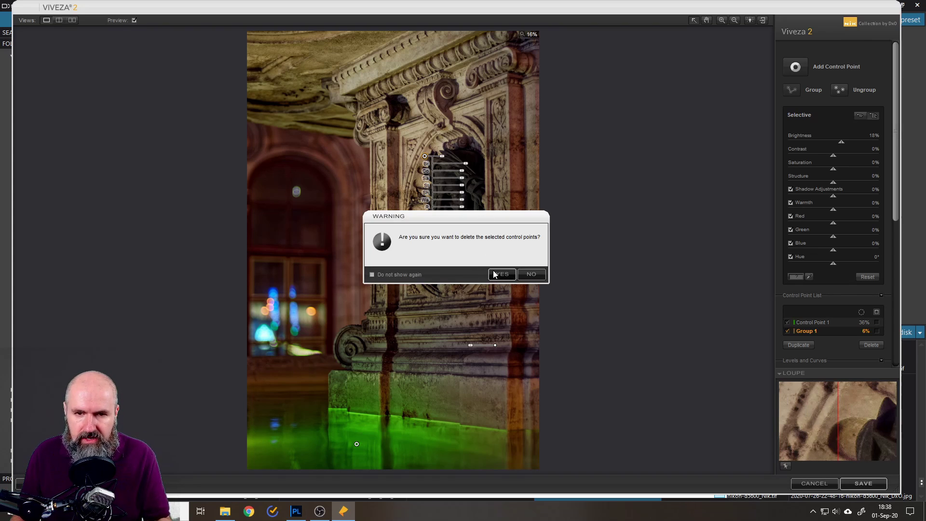
pyautogui.click(493, 274)
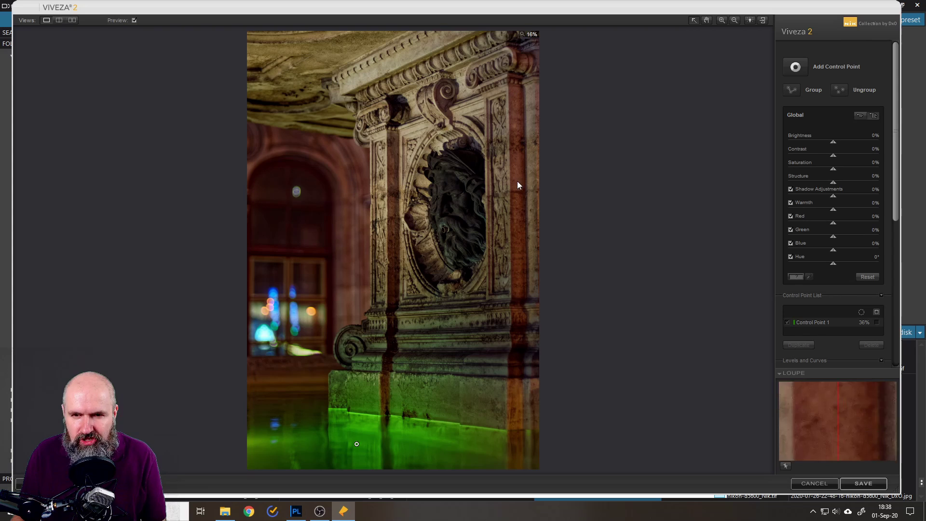
# Place a small, shrunken control point near the top of the reddish right-hand column
pyautogui.click(795, 71)
pyautogui.click(517, 113)
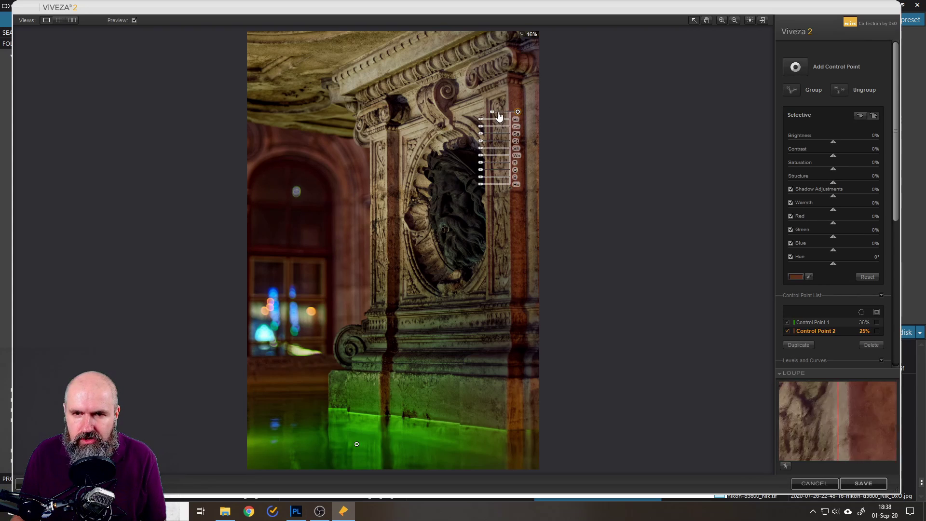
pyautogui.moveTo(498, 116); pyautogui.dragTo(496, 118)
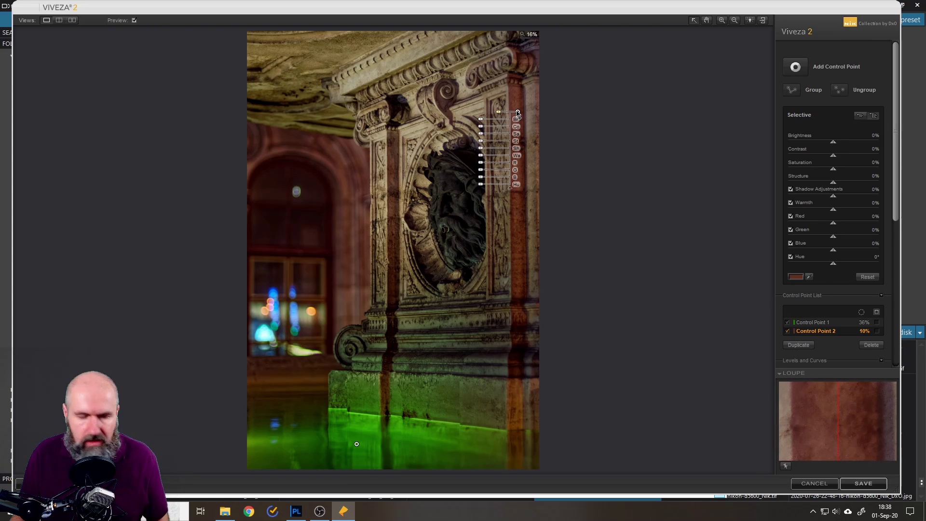
pyautogui.moveTo(518, 114); pyautogui.dragTo(518, 118)
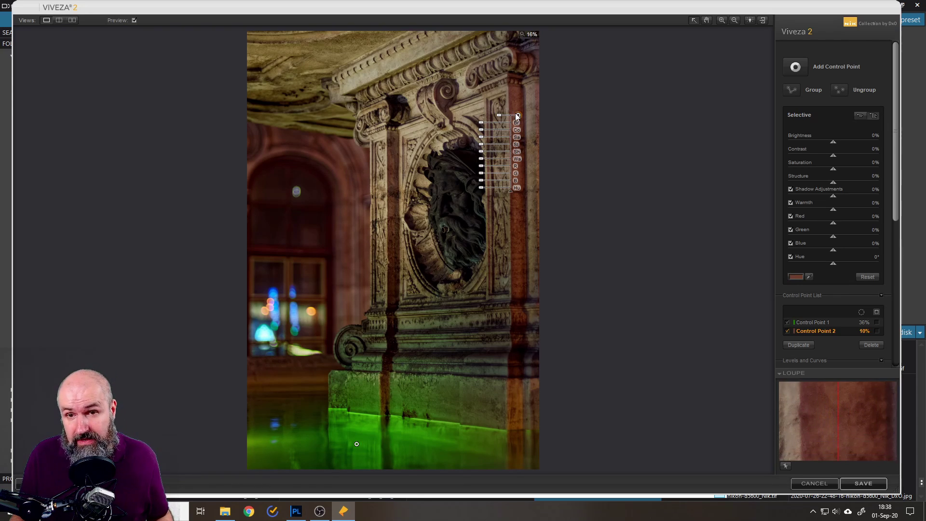
# Duplicate the column point with Ctrl+D down the column and combine all five into Group 1
pyautogui.hotkey('ctrl', 'd')
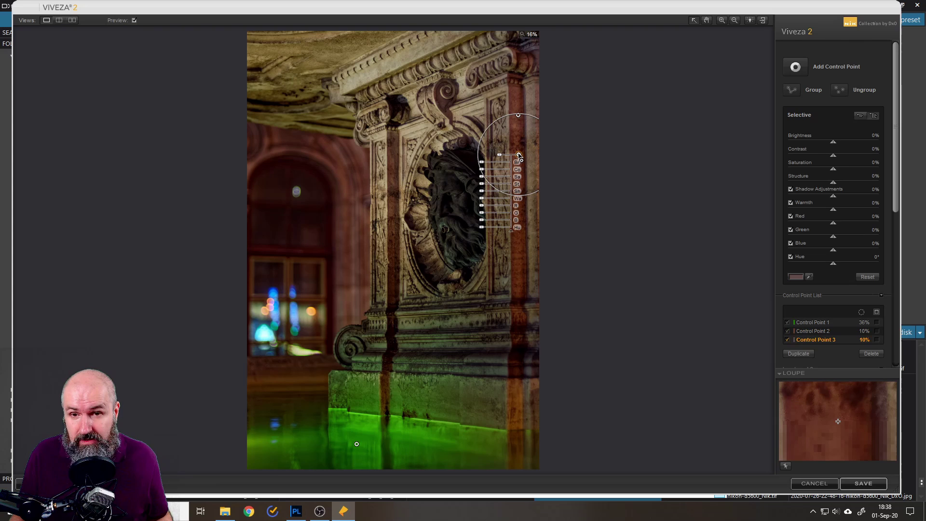
pyautogui.click(519, 155)
pyautogui.hotkey('ctrl', 'd')
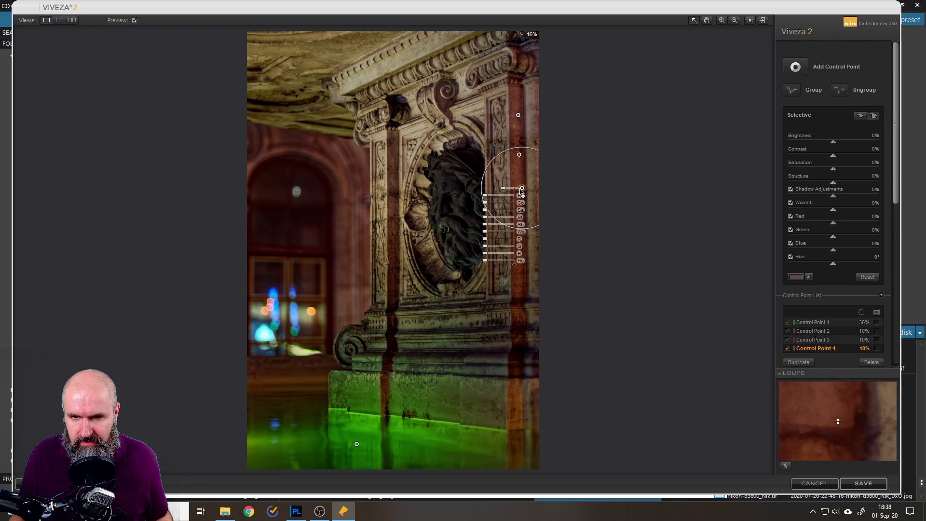
pyautogui.hotkey('ctrl', 'd')
pyautogui.click(520, 192)
pyautogui.moveTo(521, 191); pyautogui.dragTo(522, 231)
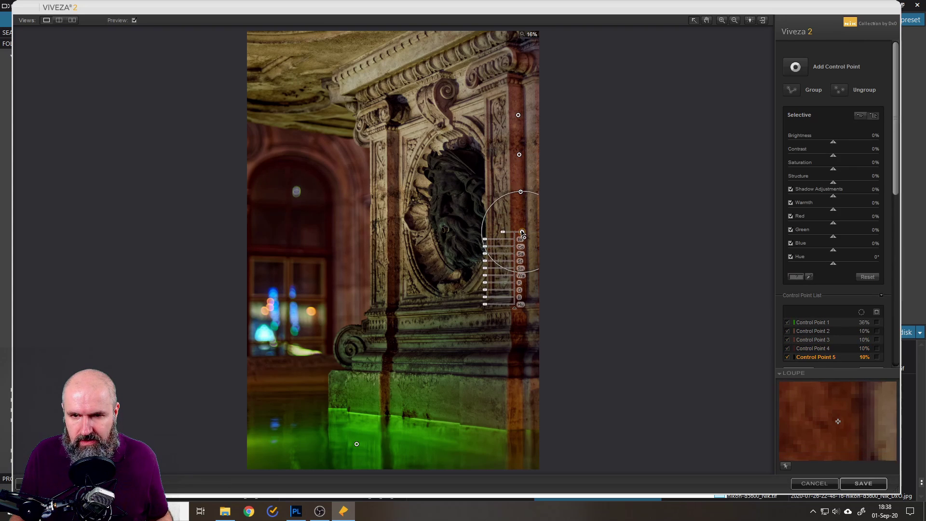
pyautogui.hotkey('ctrl', 'd')
pyautogui.click(522, 268)
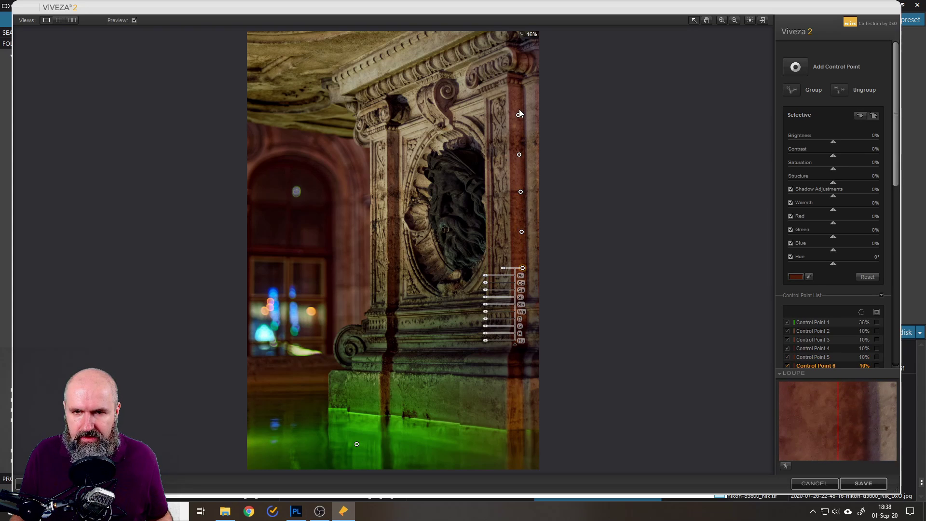
pyautogui.moveTo(507, 103); pyautogui.dragTo(533, 287)
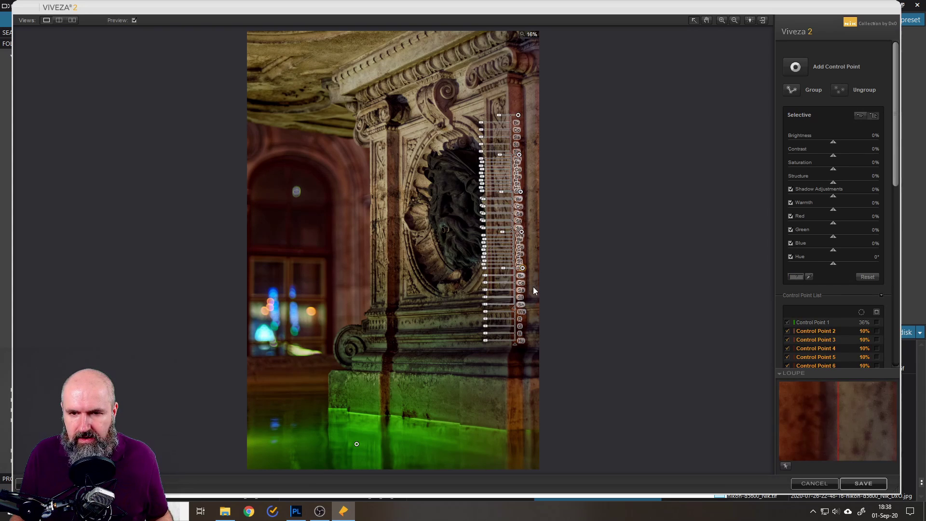
pyautogui.click(791, 92)
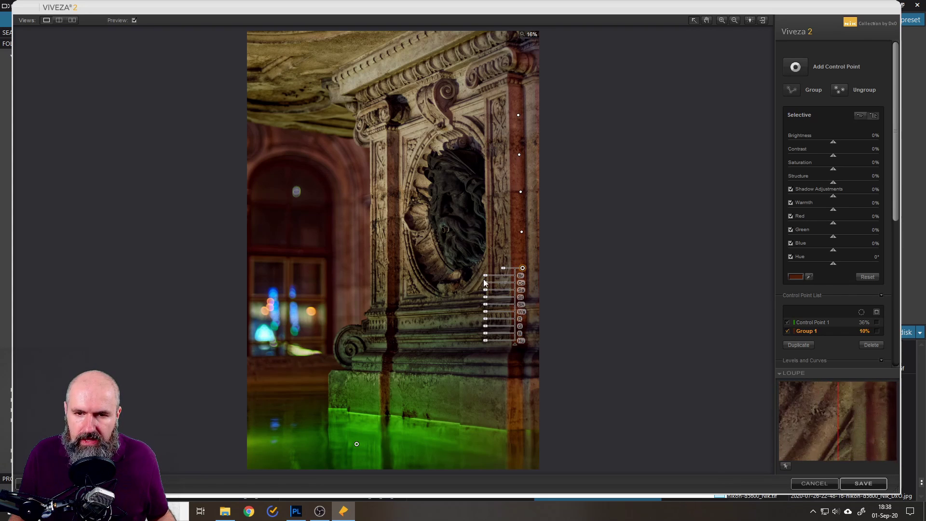
# Set Group 1 to Brightness -28%, Saturation -10% and Warmth 7%, then deselect it
pyautogui.moveTo(489, 276); pyautogui.dragTo(492, 279)
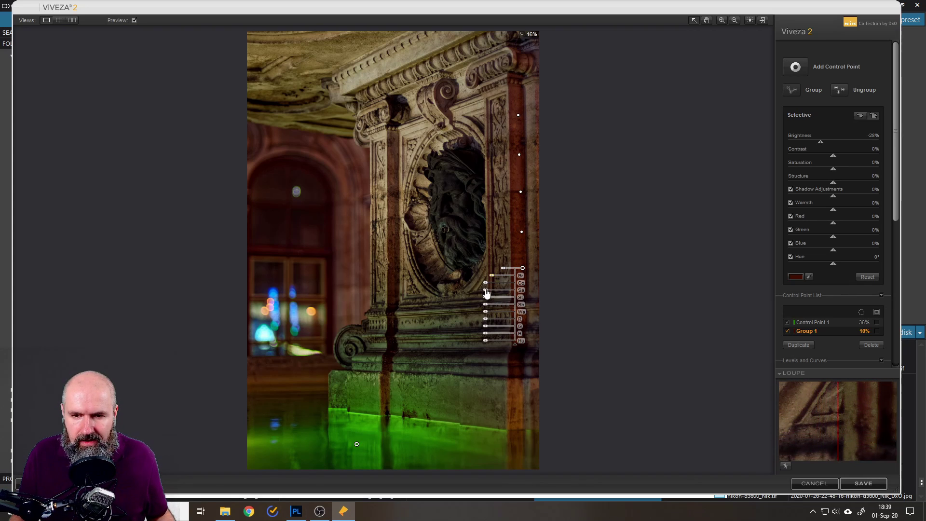
pyautogui.moveTo(486, 291); pyautogui.dragTo(486, 292)
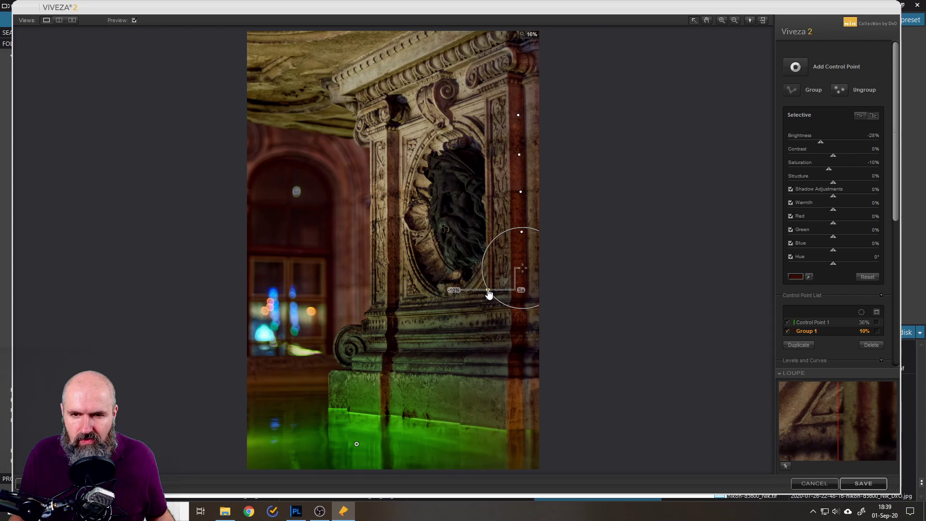
pyautogui.moveTo(490, 293); pyautogui.dragTo(489, 294)
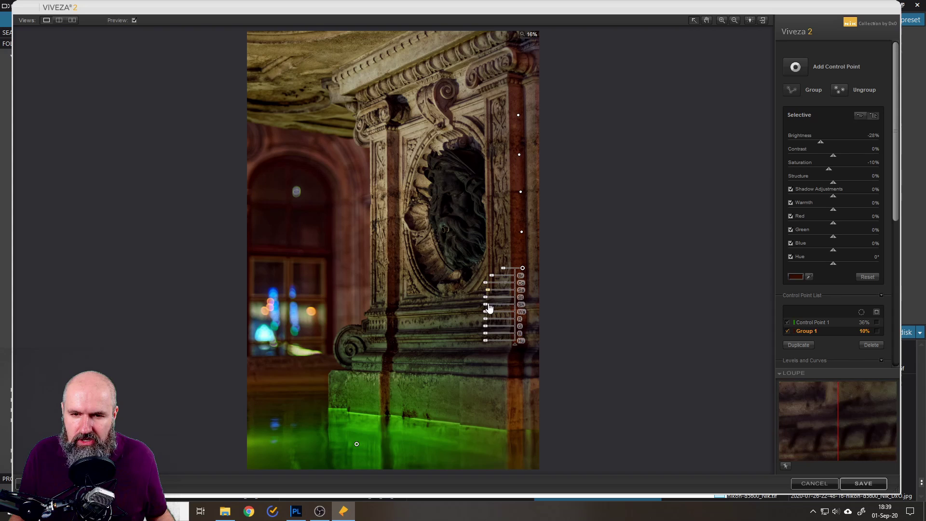
pyautogui.click(487, 316)
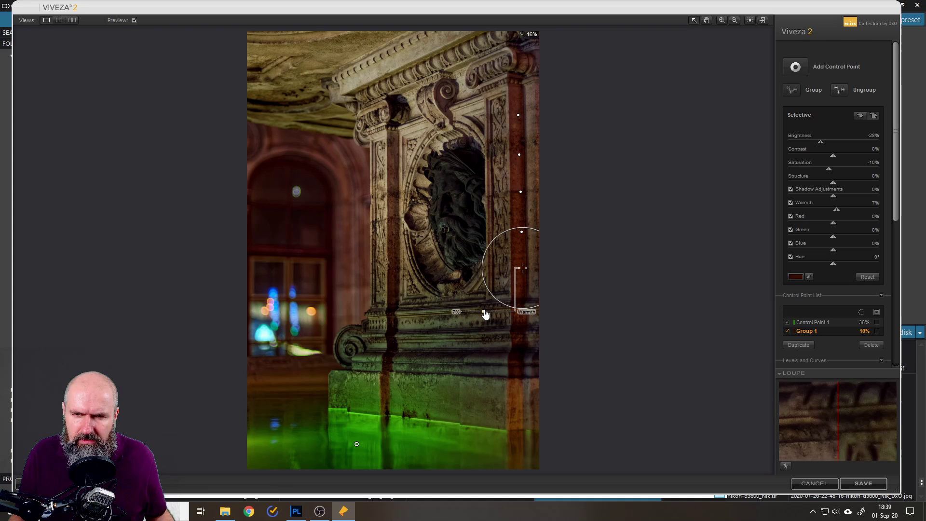
pyautogui.click(586, 193)
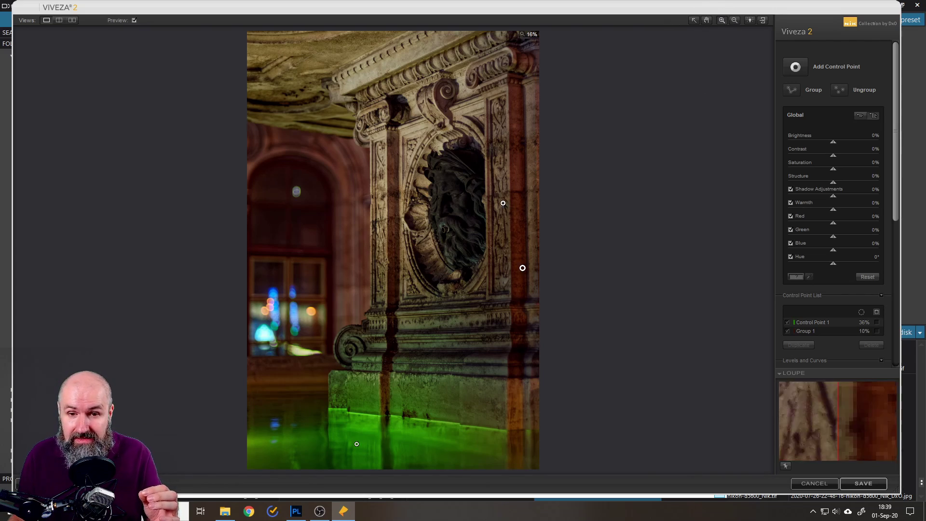
# Zoom to 50% on the bearded stone face and choose Add Control Point
pyautogui.click(721, 20)
pyautogui.click(722, 21)
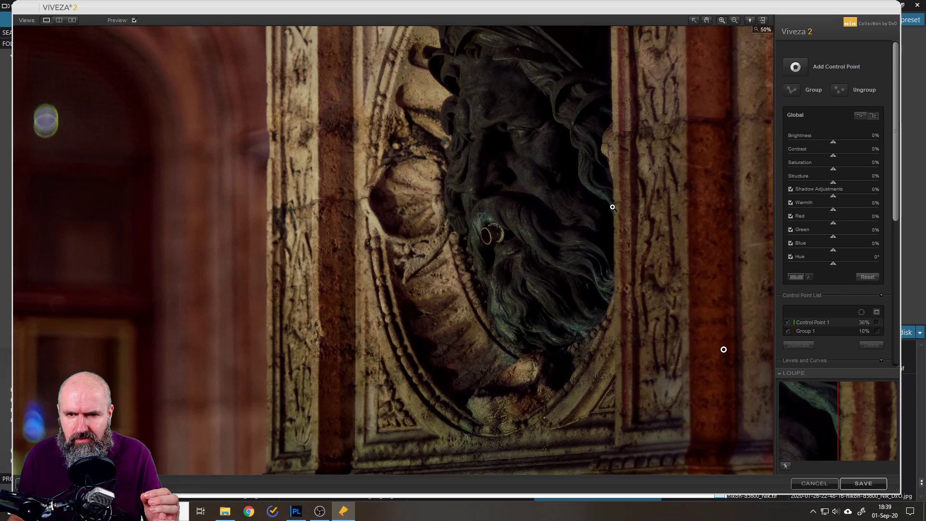
pyautogui.scroll(3, 608, 203)
pyautogui.scroll(2, 620, 207)
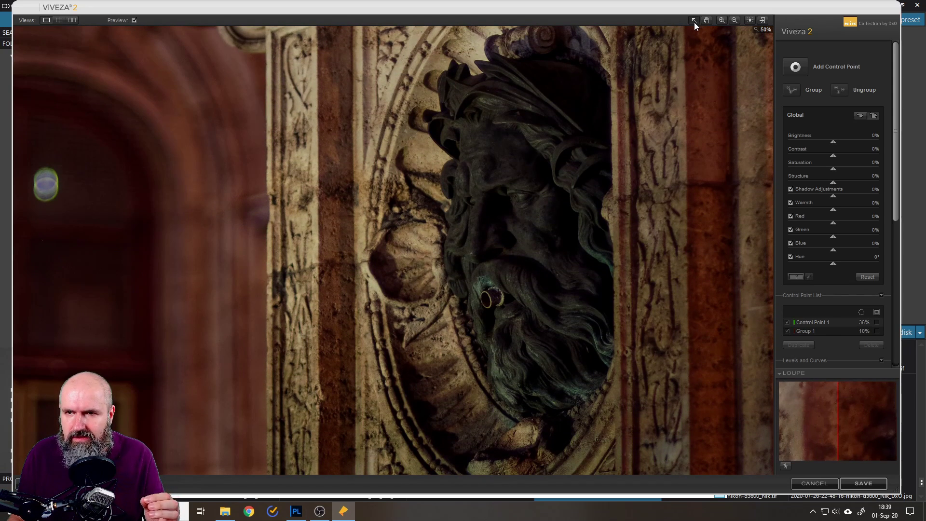
pyautogui.click(796, 68)
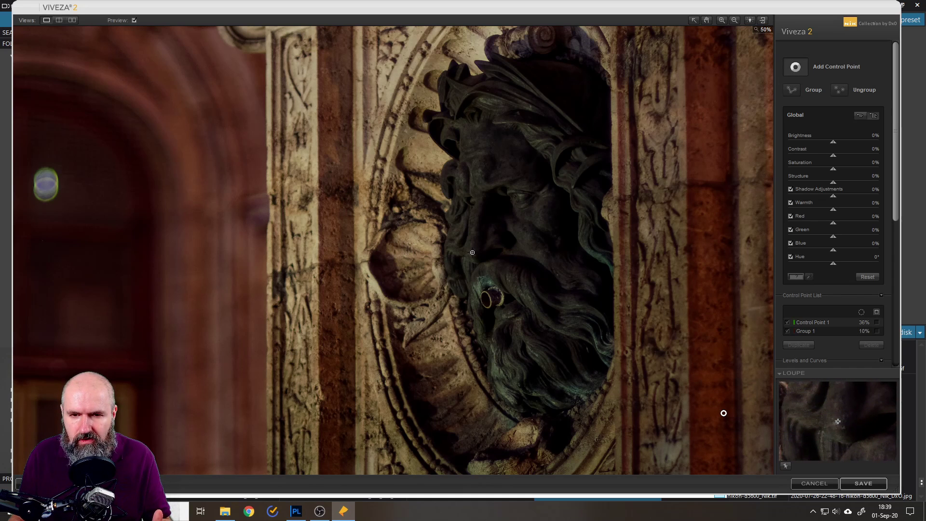
# Place Control Point 7 on the beard, sizing and positioning it using the mask view
pyautogui.click(478, 287)
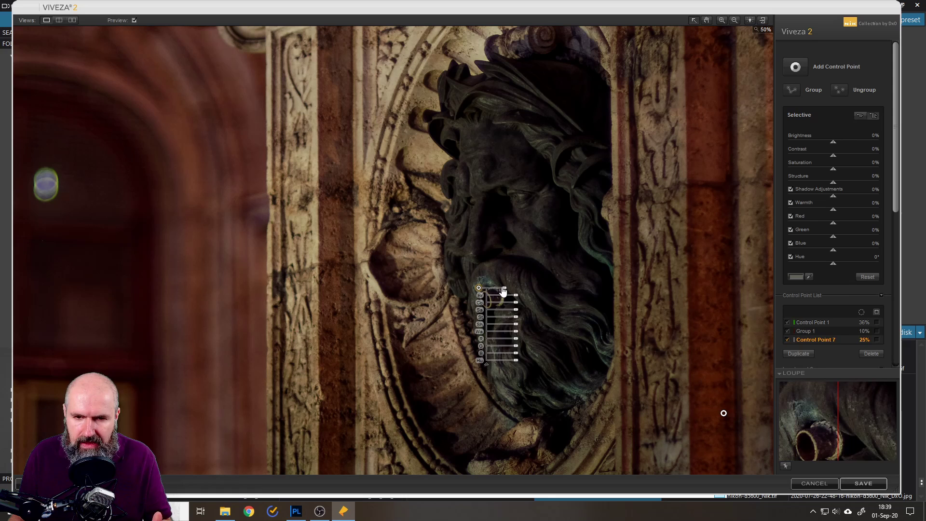
pyautogui.moveTo(504, 292); pyautogui.dragTo(498, 295)
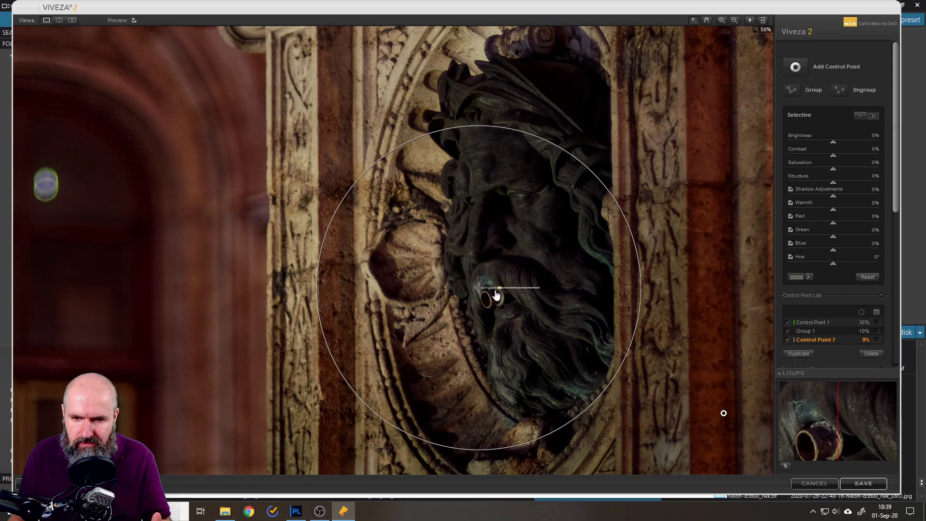
pyautogui.moveTo(496, 295); pyautogui.dragTo(498, 295)
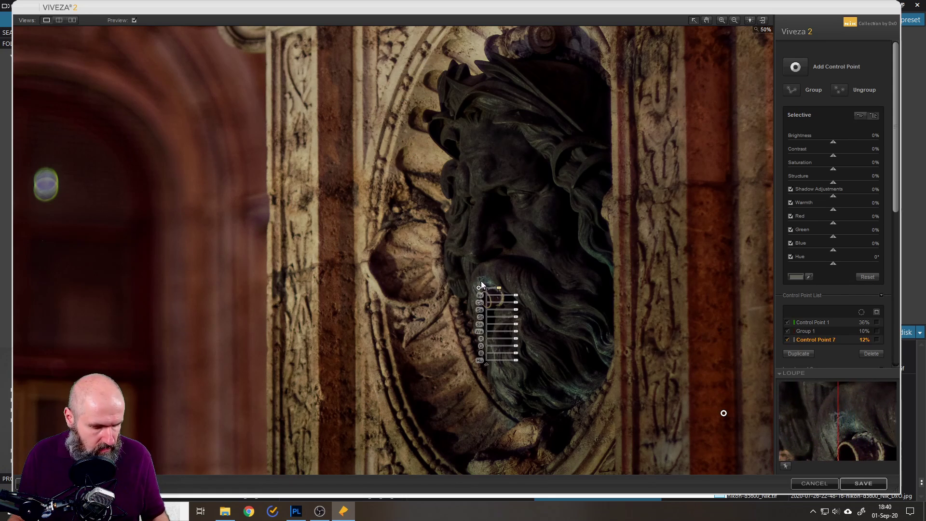
pyautogui.click(478, 290)
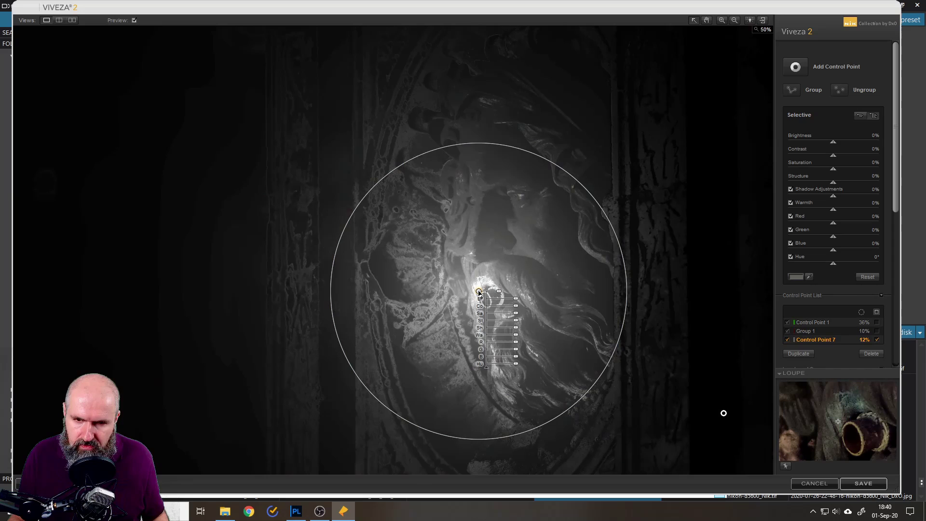
pyautogui.moveTo(479, 292)
pyautogui.mouseDown()
pyautogui.moveTo(473, 279)
pyautogui.moveTo(479, 286)
pyautogui.mouseUp()
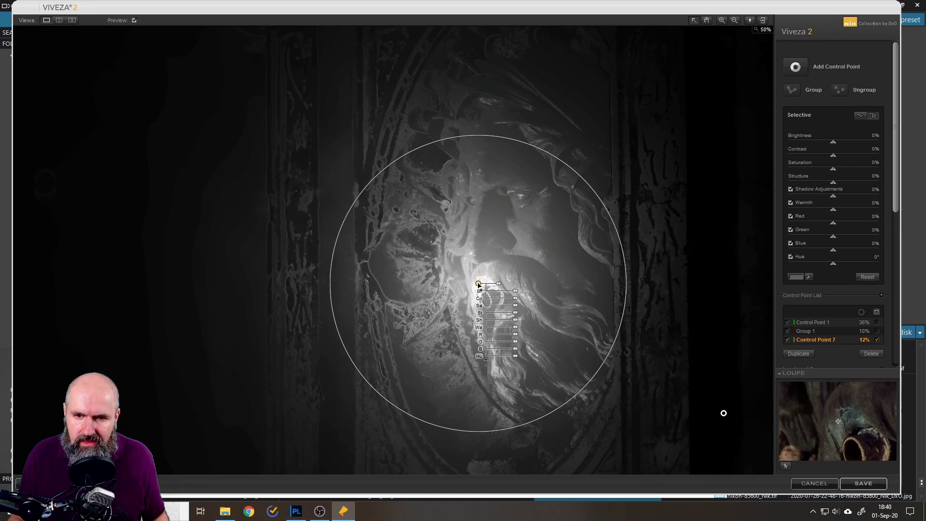
pyautogui.moveTo(479, 285); pyautogui.dragTo(516, 295)
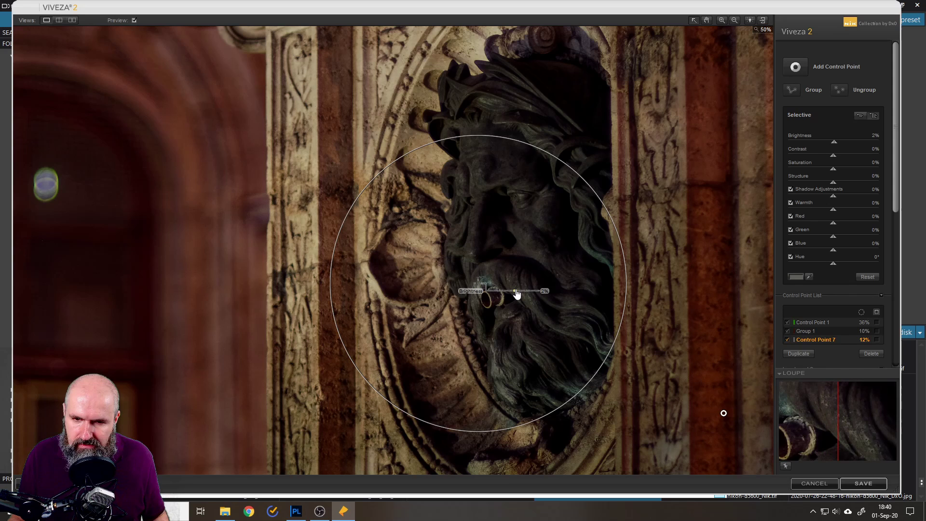
# Give Control Point 7 Brightness 31% and Structure 75%, and adjust its shadows and colour
pyautogui.moveTo(519, 293); pyautogui.dragTo(523, 316)
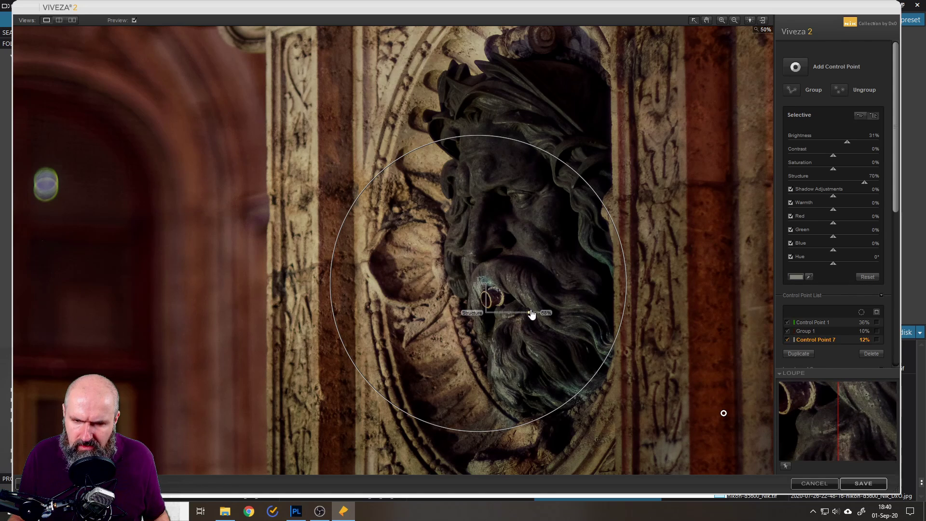
pyautogui.moveTo(533, 314); pyautogui.dragTo(533, 314)
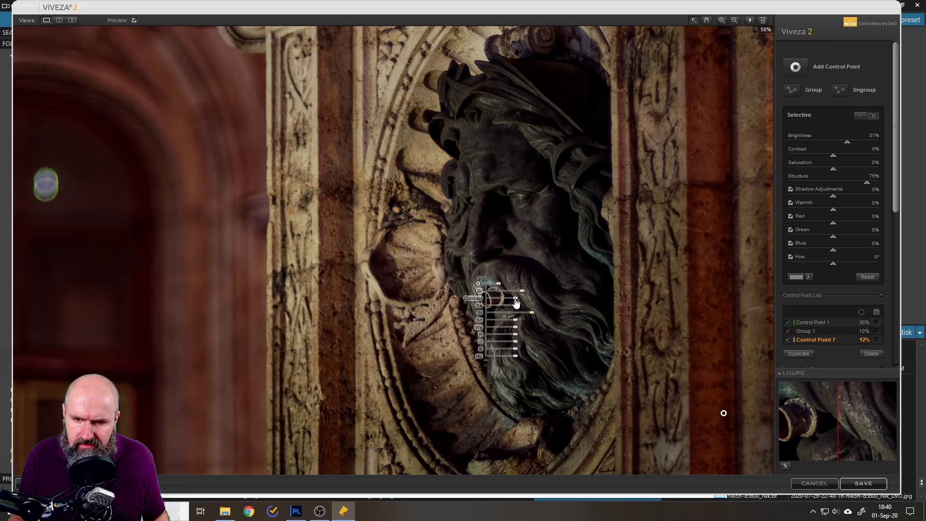
pyautogui.moveTo(514, 299); pyautogui.dragTo(523, 325)
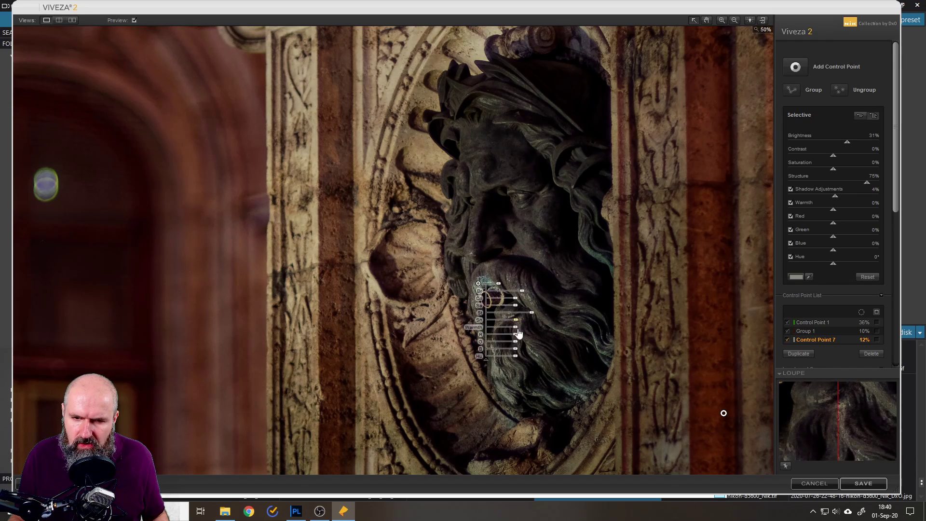
pyautogui.moveTo(512, 332)
pyautogui.mouseDown()
pyautogui.moveTo(518, 353)
pyautogui.moveTo(526, 353)
pyautogui.mouseUp()
# Place Control Point 8 on the brow and shrink it to 10%
pyautogui.click(571, 244)
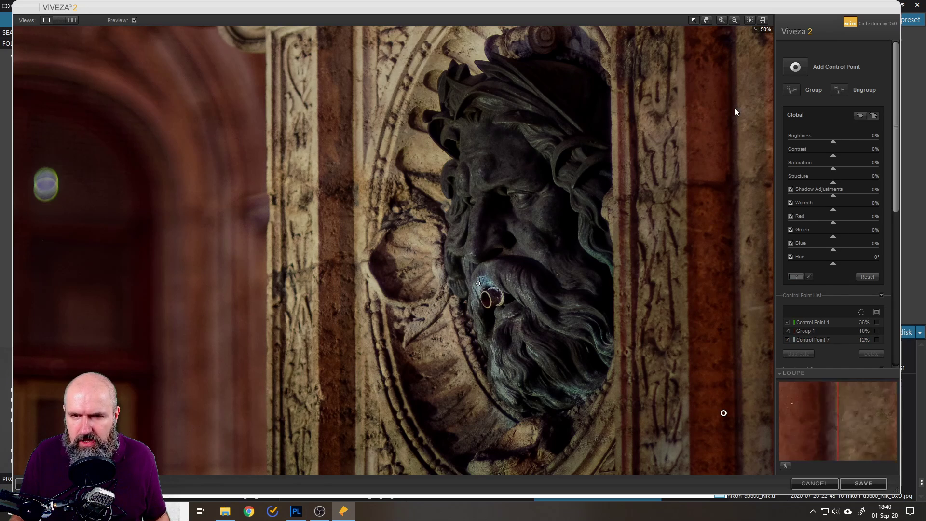
pyautogui.click(796, 66)
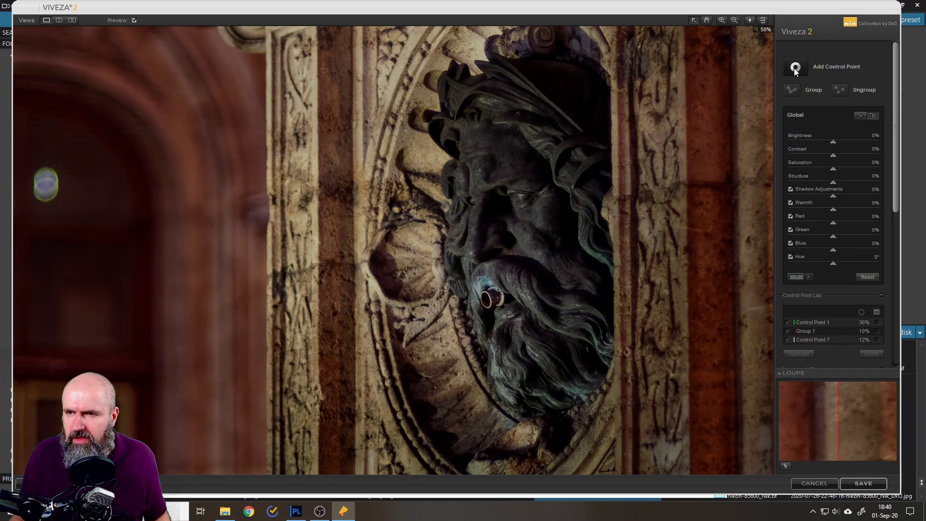
pyautogui.click(548, 168)
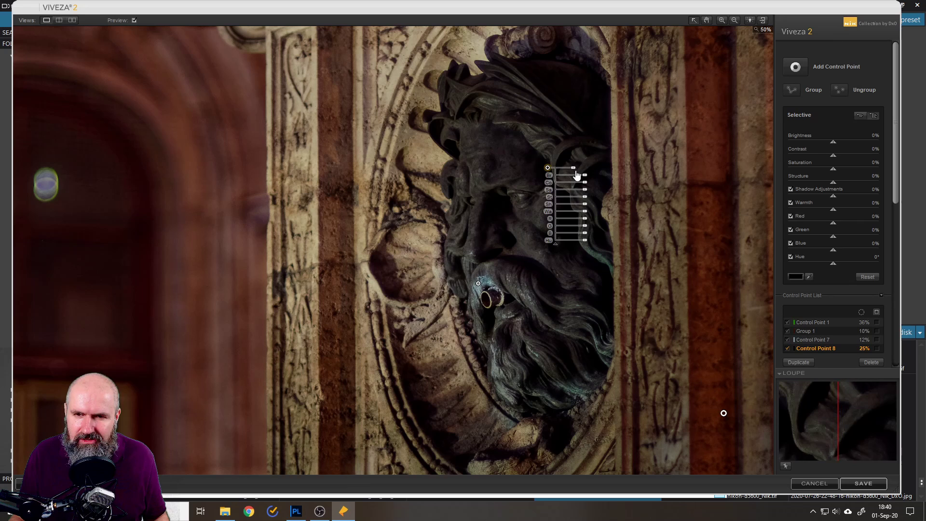
pyautogui.moveTo(575, 172); pyautogui.dragTo(567, 169)
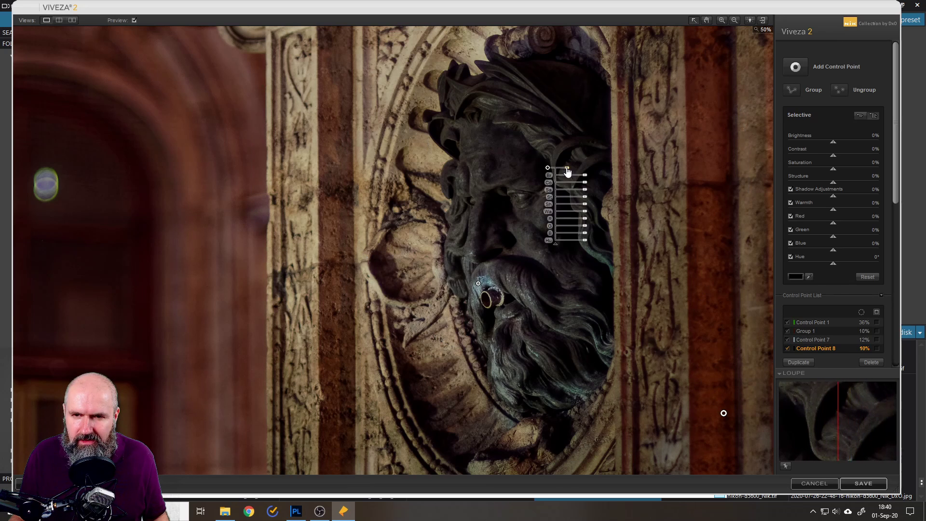
pyautogui.moveTo(549, 167); pyautogui.dragTo(551, 174)
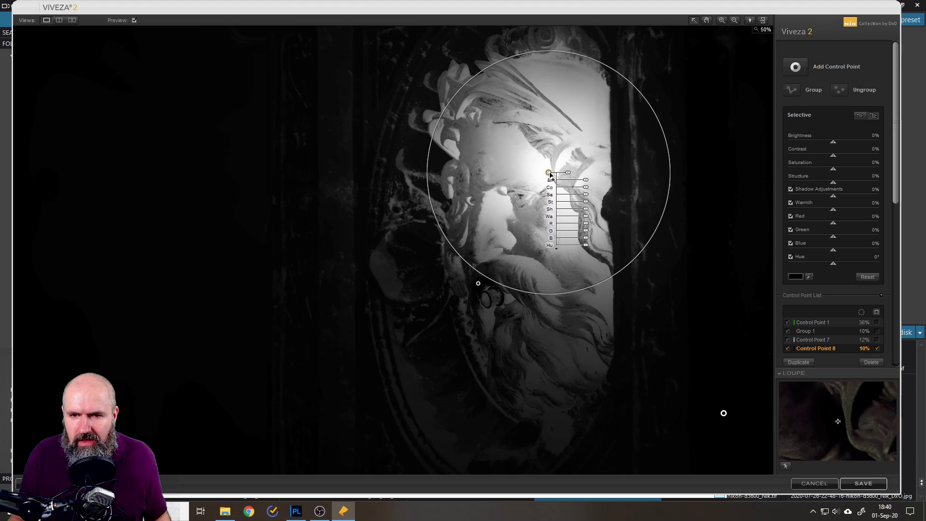
pyautogui.moveTo(550, 176)
pyautogui.mouseDown()
pyautogui.moveTo(550, 166)
pyautogui.moveTo(585, 176)
pyautogui.mouseUp()
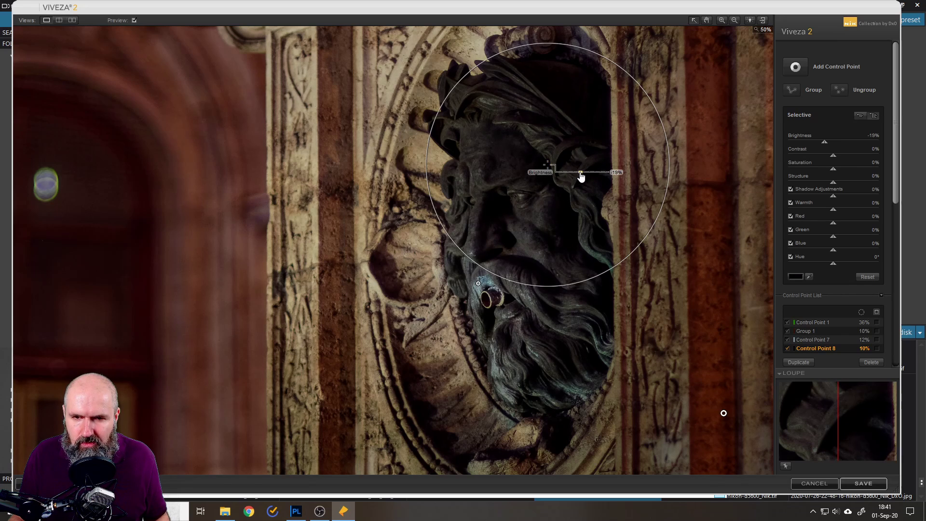
# Set Control Point 8 to Brightness -15%, Structure 100%, Warmth -28%, Blue 40%, Green 48%
pyautogui.moveTo(582, 177); pyautogui.dragTo(598, 199)
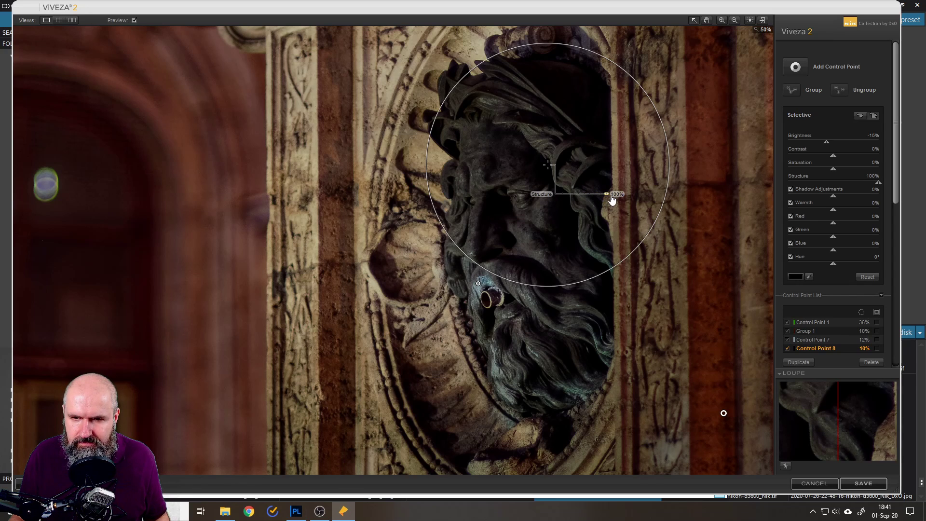
pyautogui.moveTo(612, 200); pyautogui.dragTo(591, 214)
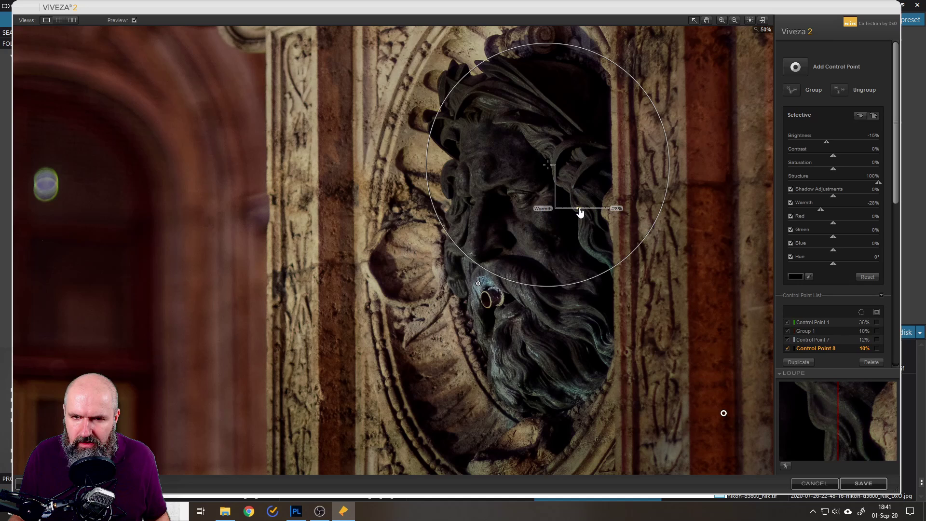
pyautogui.moveTo(580, 212); pyautogui.dragTo(582, 214)
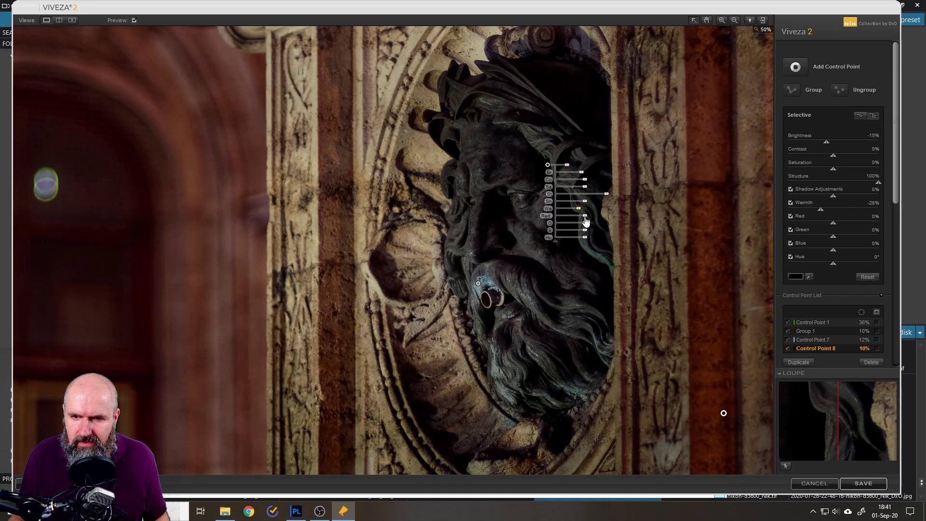
pyautogui.click(585, 233)
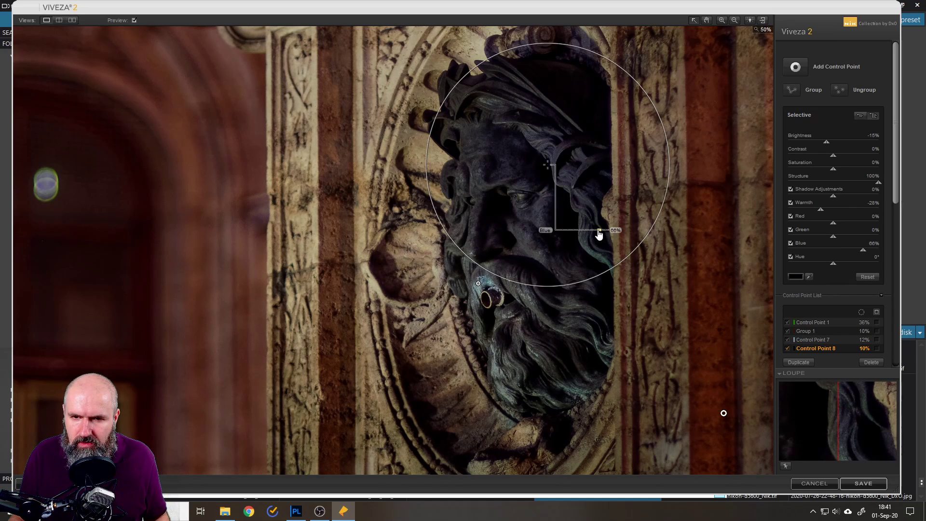
pyautogui.moveTo(593, 235); pyautogui.dragTo(595, 228)
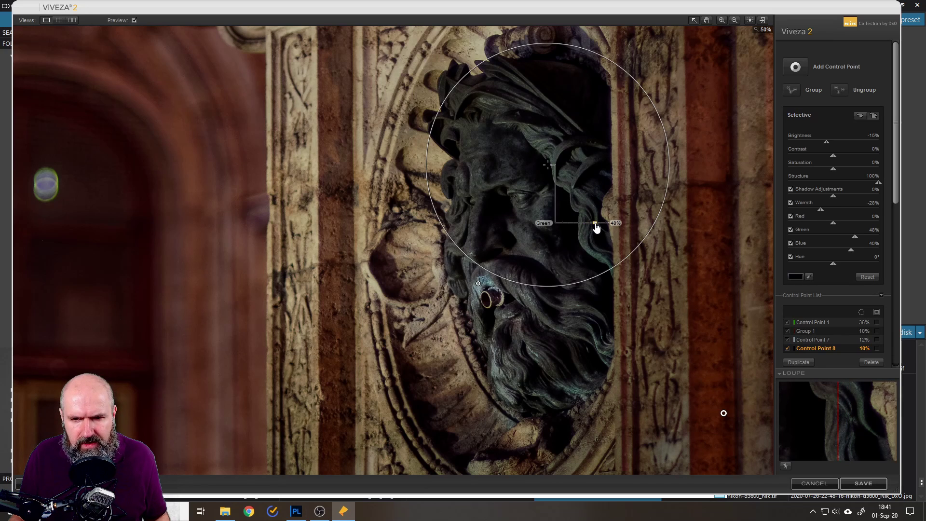
# Deselect the upper-face point and toggle Preview off and on to compare with the original
pyautogui.click(348, 220)
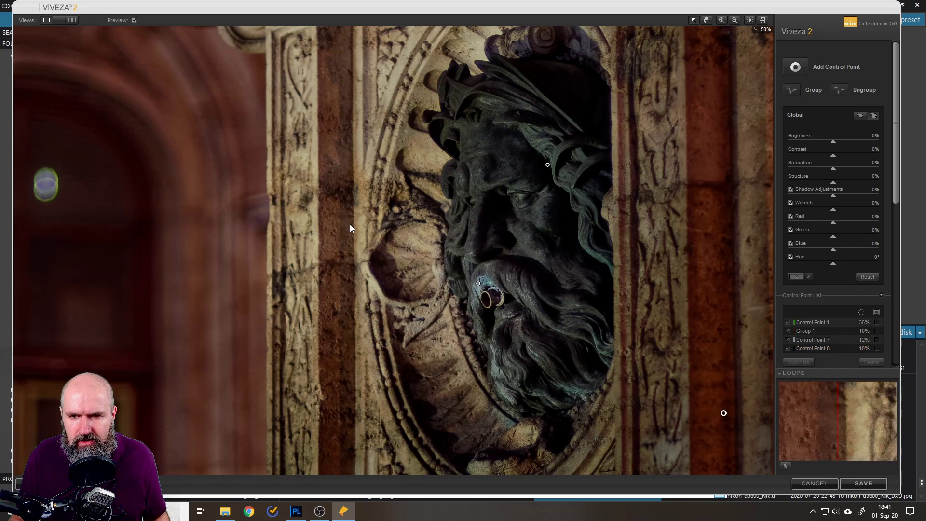
pyautogui.click(133, 20)
pyautogui.click(134, 20)
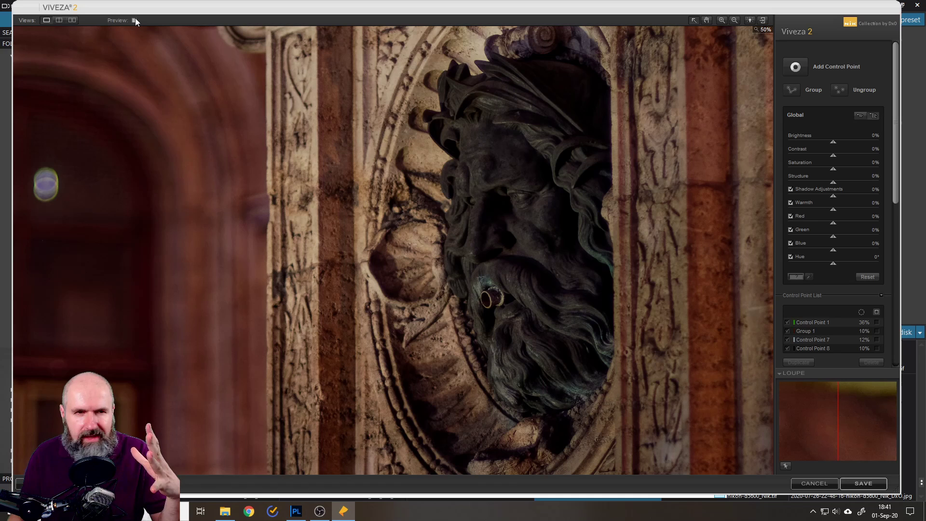
pyautogui.click(135, 20)
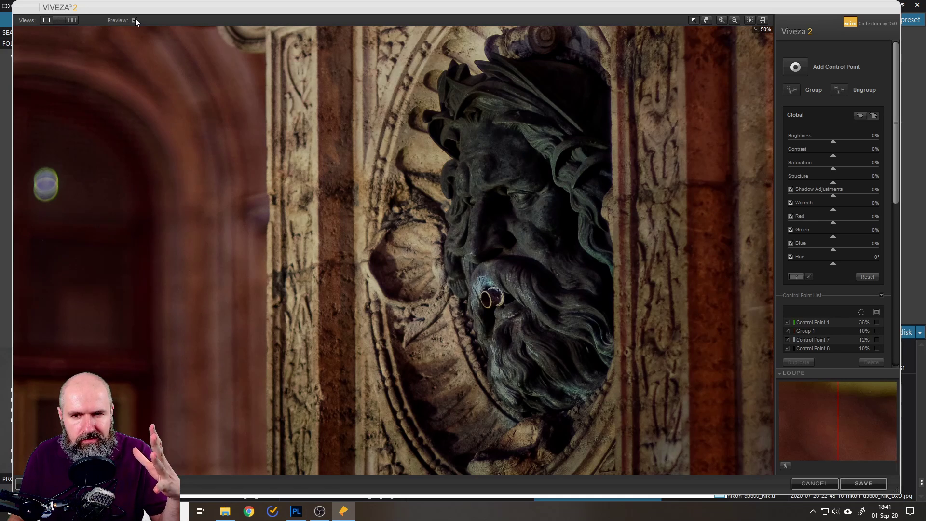
# Switch to the split before/after view with the red divider running across the face
pyautogui.click(58, 20)
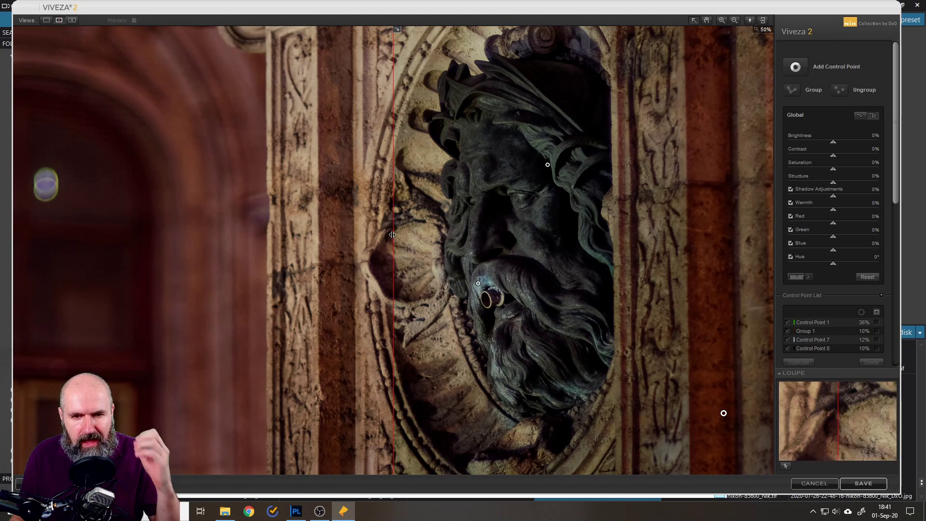
pyautogui.moveTo(457, 231); pyautogui.dragTo(476, 203)
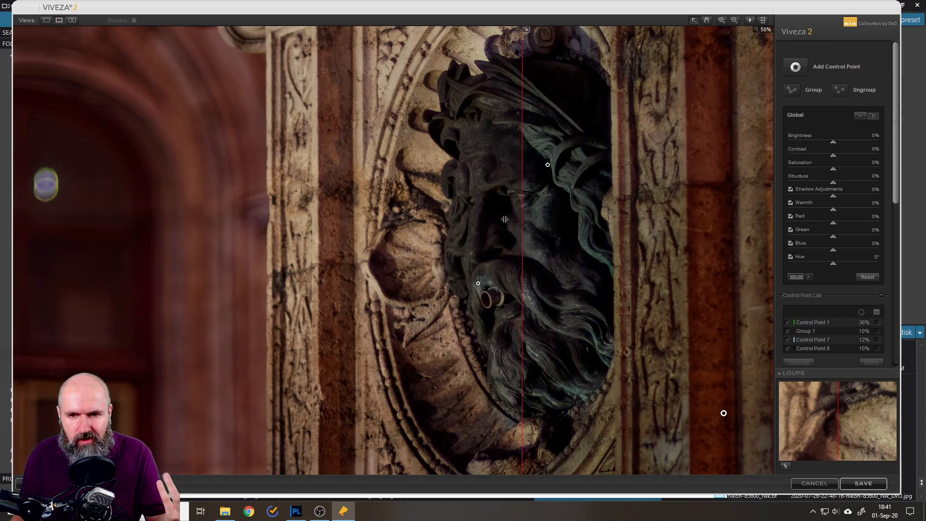
pyautogui.moveTo(476, 203)
pyautogui.mouseDown()
pyautogui.moveTo(389, 218)
pyautogui.moveTo(554, 217)
pyautogui.moveTo(386, 210)
pyautogui.moveTo(619, 188)
pyautogui.moveTo(402, 203)
pyautogui.moveTo(580, 173)
pyautogui.moveTo(414, 181)
pyautogui.moveTo(600, 179)
pyautogui.moveTo(350, 177)
pyautogui.mouseUp()
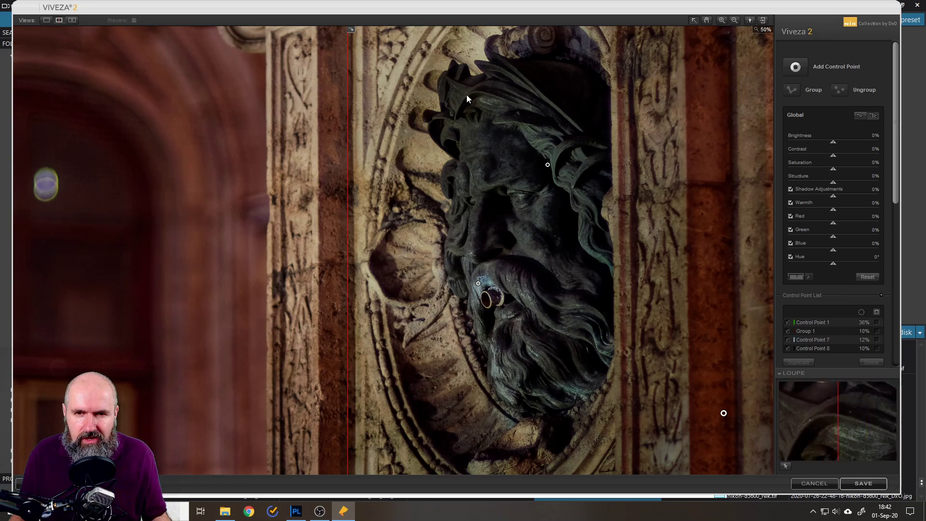
# Add a 7% crown control point with Structure 100%, Contrast 26%, Shadows -24%
pyautogui.click(796, 66)
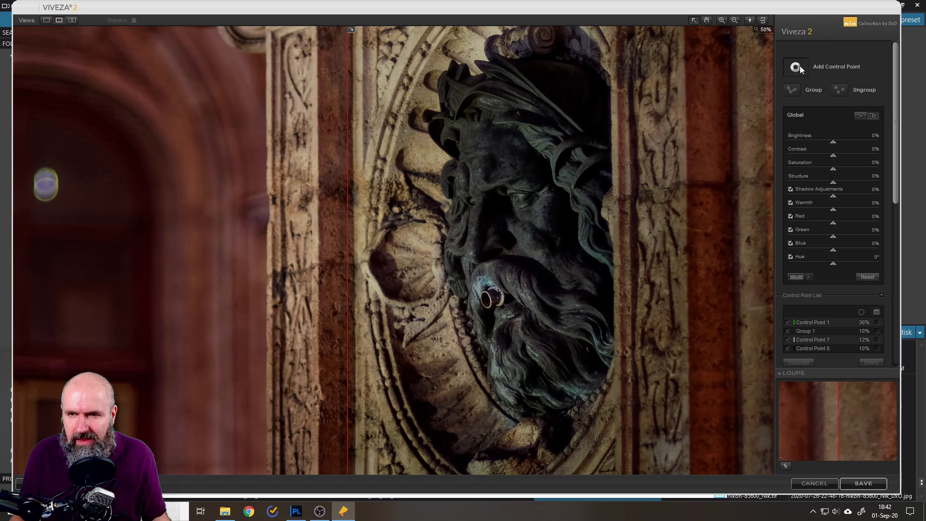
pyautogui.click(474, 104)
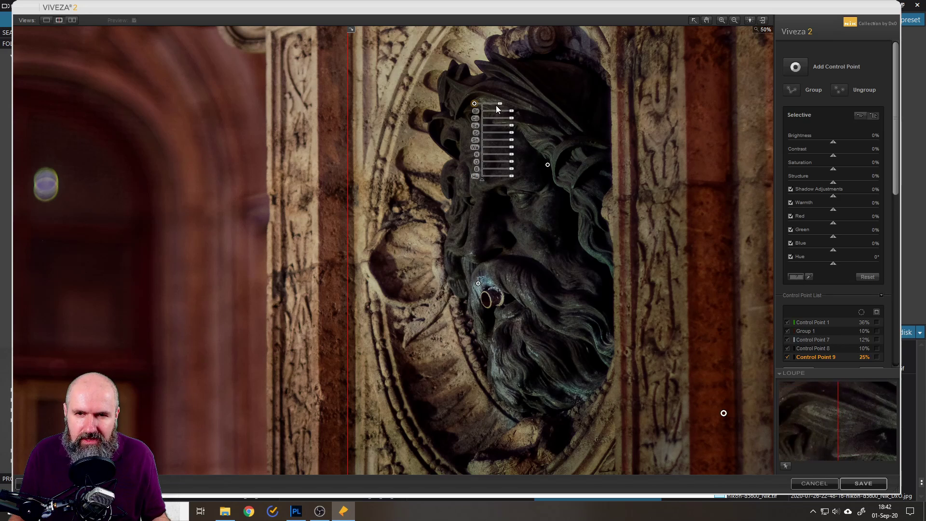
pyautogui.moveTo(499, 108)
pyautogui.mouseDown()
pyautogui.moveTo(490, 108)
pyautogui.moveTo(536, 133)
pyautogui.mouseUp()
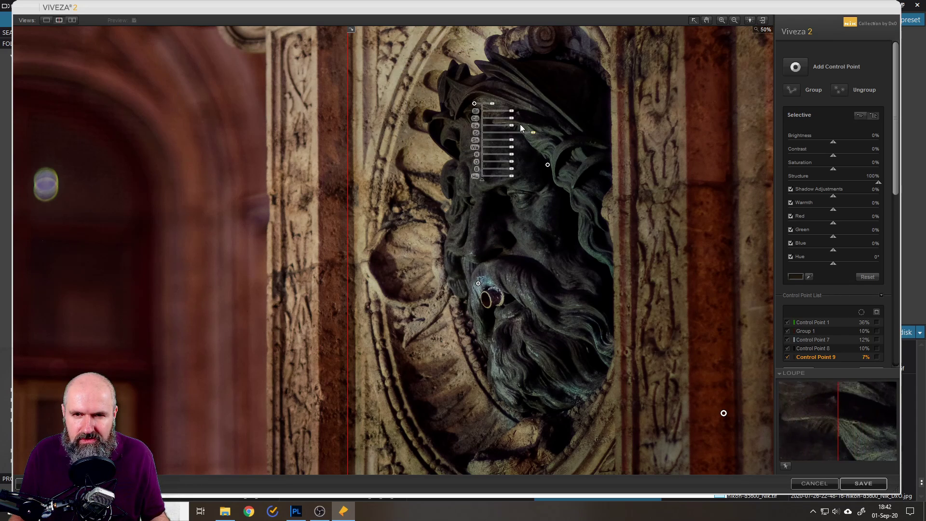
pyautogui.click(512, 120)
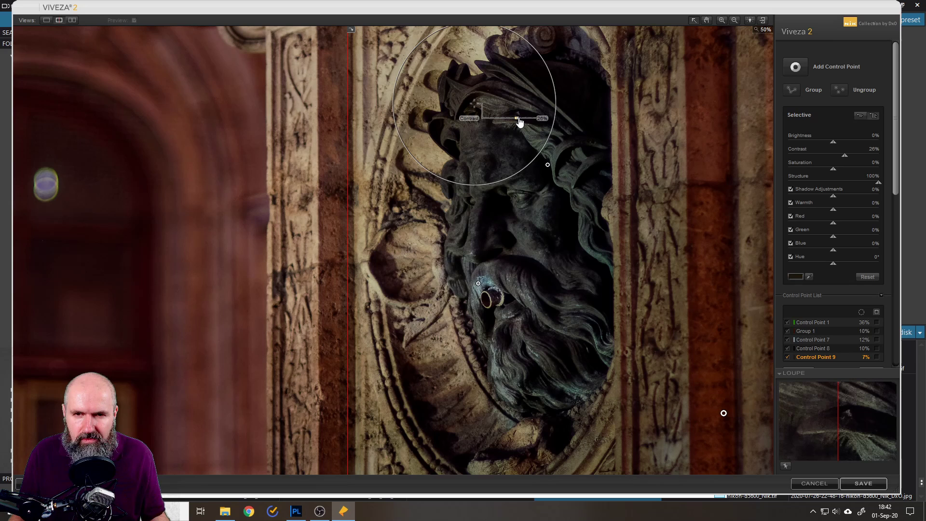
pyautogui.moveTo(519, 122); pyautogui.dragTo(515, 118)
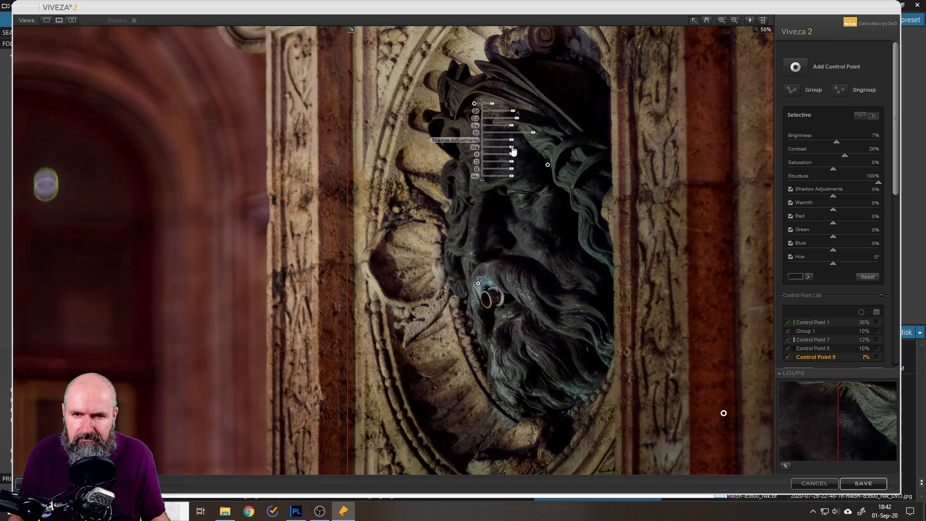
pyautogui.moveTo(512, 149); pyautogui.dragTo(517, 145)
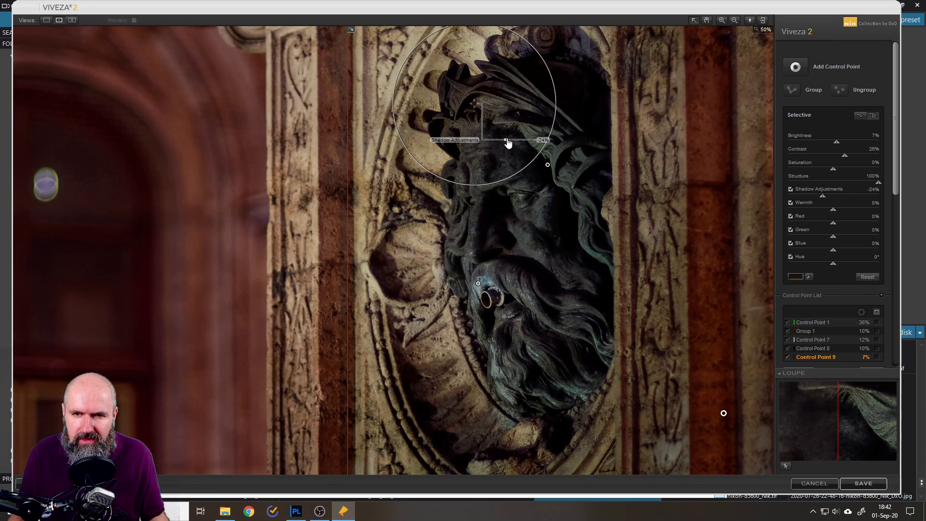
pyautogui.moveTo(508, 143); pyautogui.dragTo(518, 166)
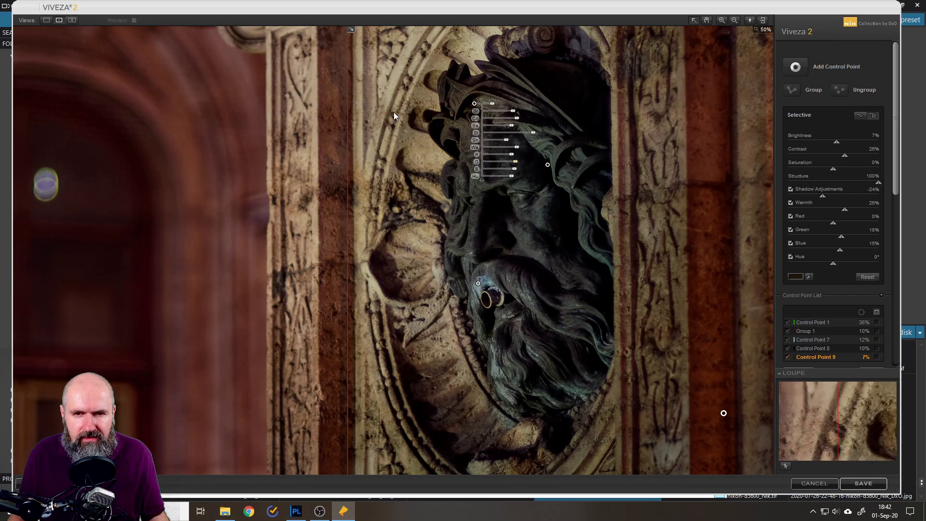
pyautogui.click(384, 123)
# Shift the split divider, raise Green/Blue on the crown point, and return to single view
pyautogui.moveTo(350, 142)
pyautogui.mouseDown()
pyautogui.moveTo(421, 141)
pyautogui.moveTo(431, 133)
pyautogui.moveTo(388, 133)
pyautogui.mouseUp()
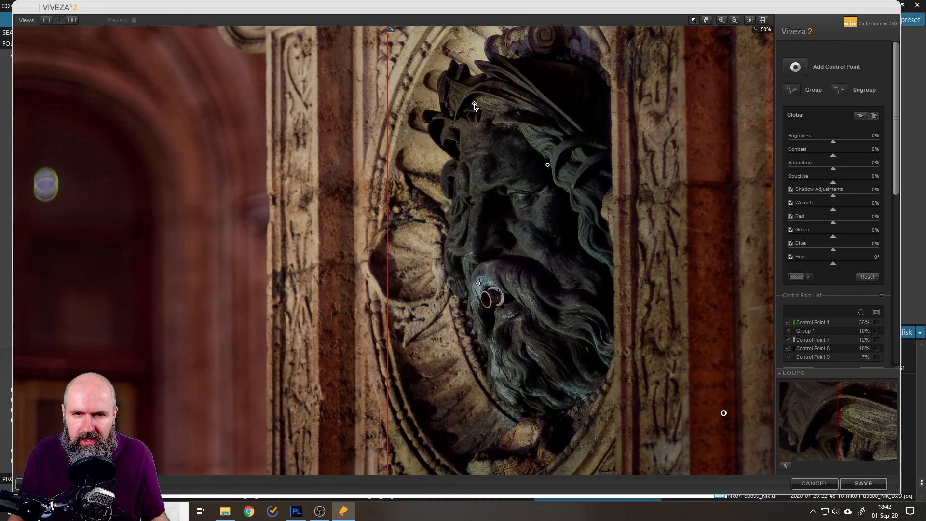
pyautogui.click(475, 104)
pyautogui.click(525, 172)
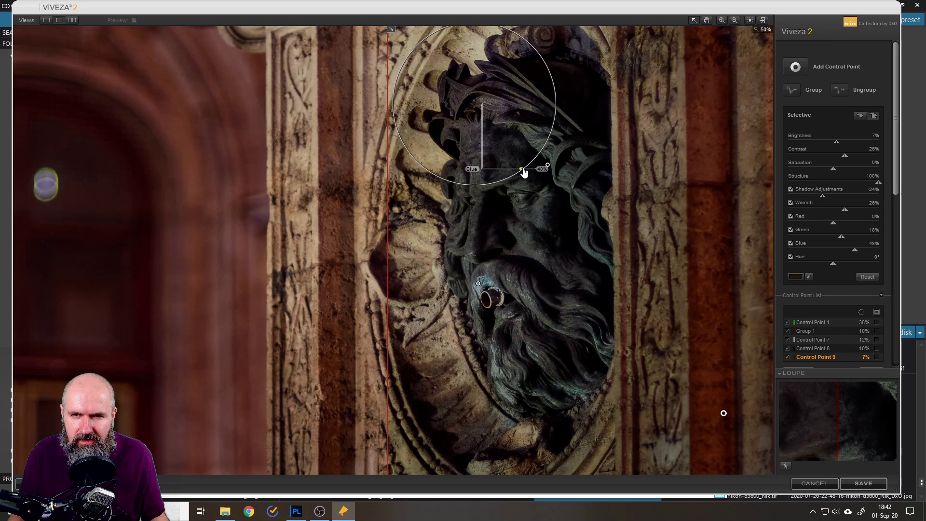
pyautogui.moveTo(526, 172); pyautogui.dragTo(523, 170)
pyautogui.click(383, 129)
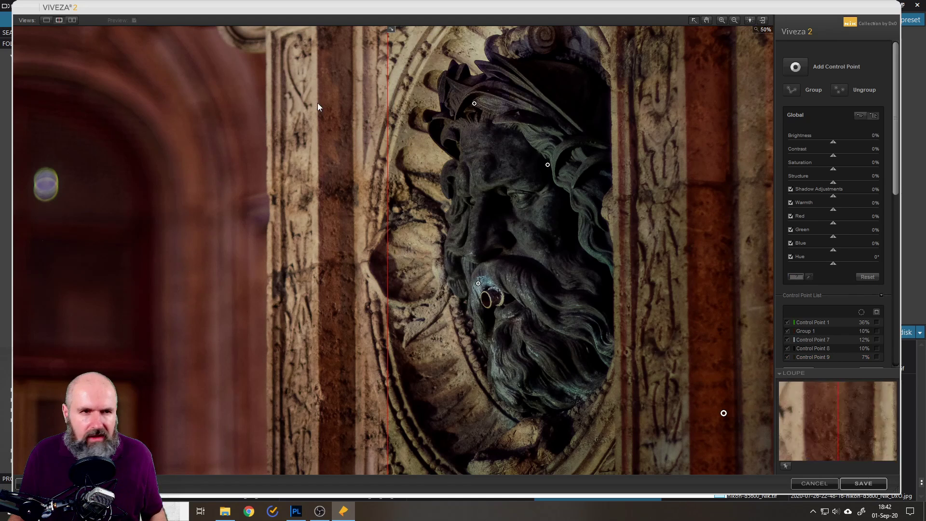
pyautogui.click(48, 20)
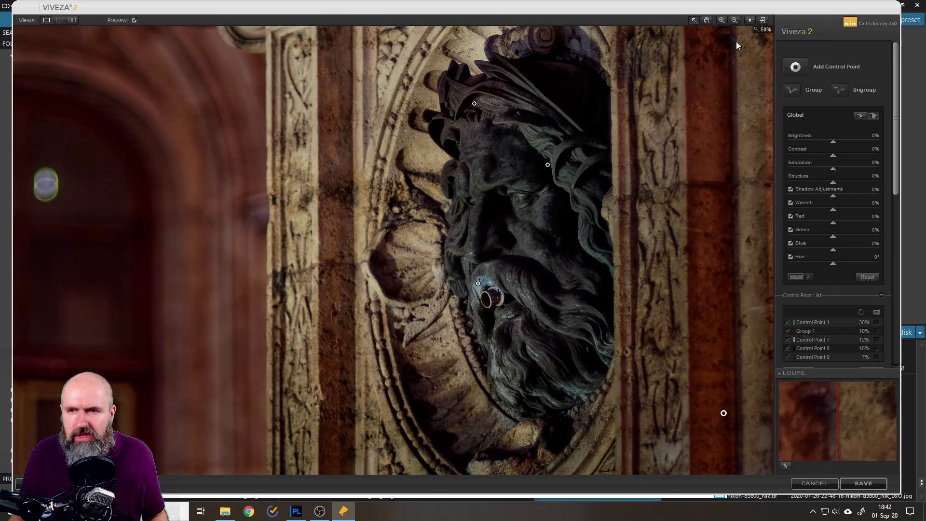
# Zoom out and add a control point on the pillar left of the face with more Warmth
pyautogui.click(735, 21)
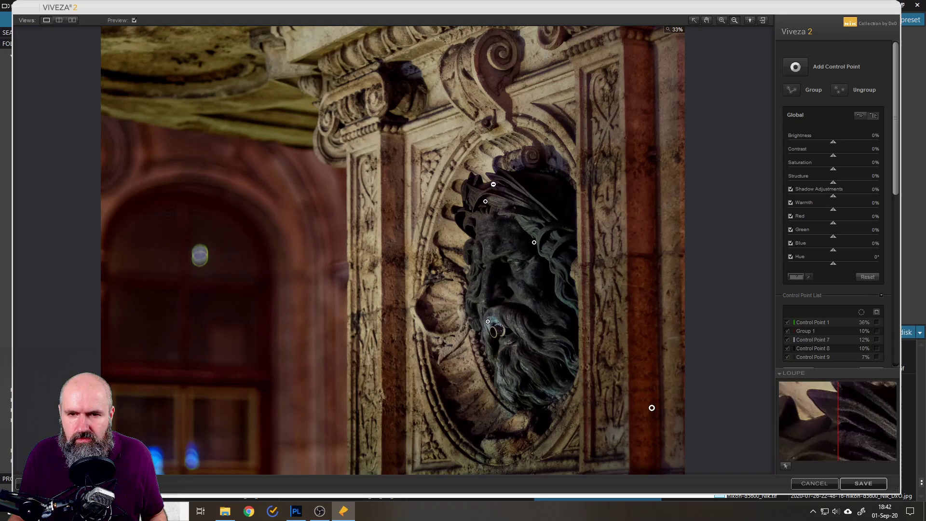
pyautogui.scroll(-3, 438, 285)
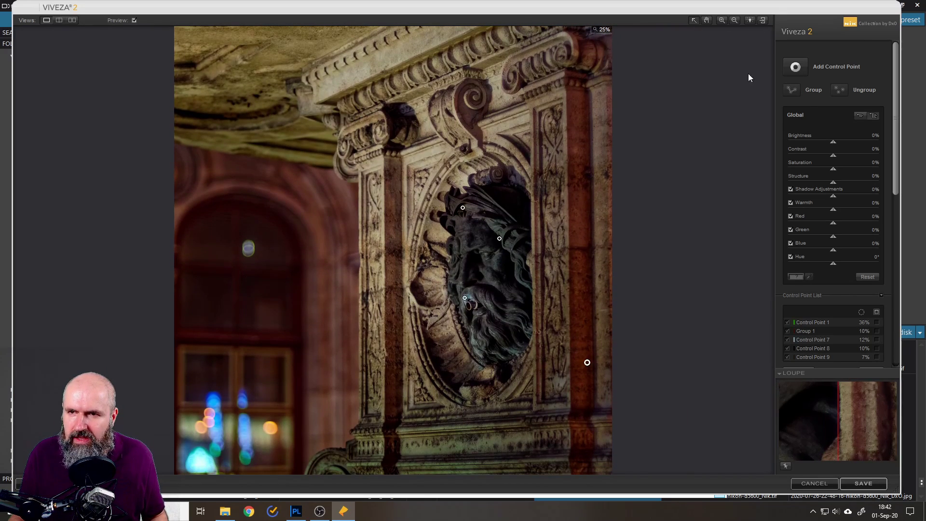
pyautogui.click(798, 65)
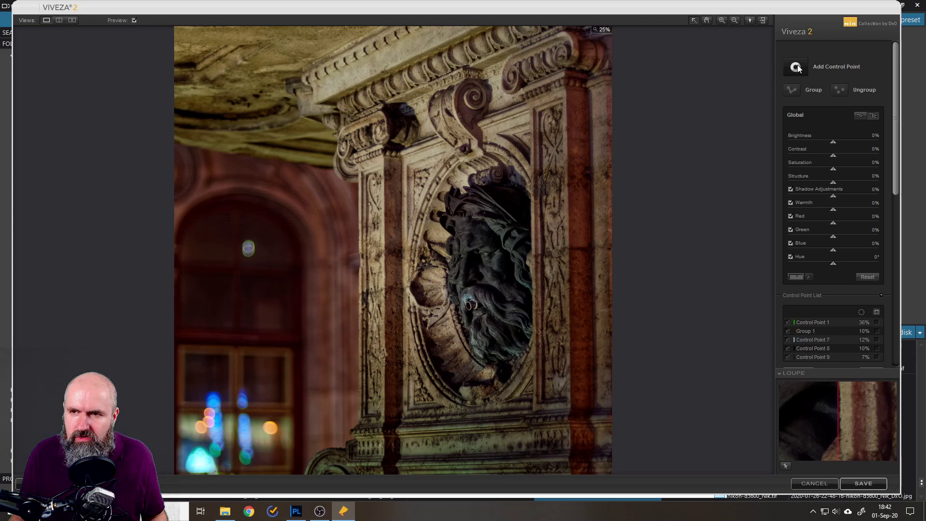
pyautogui.click(587, 362)
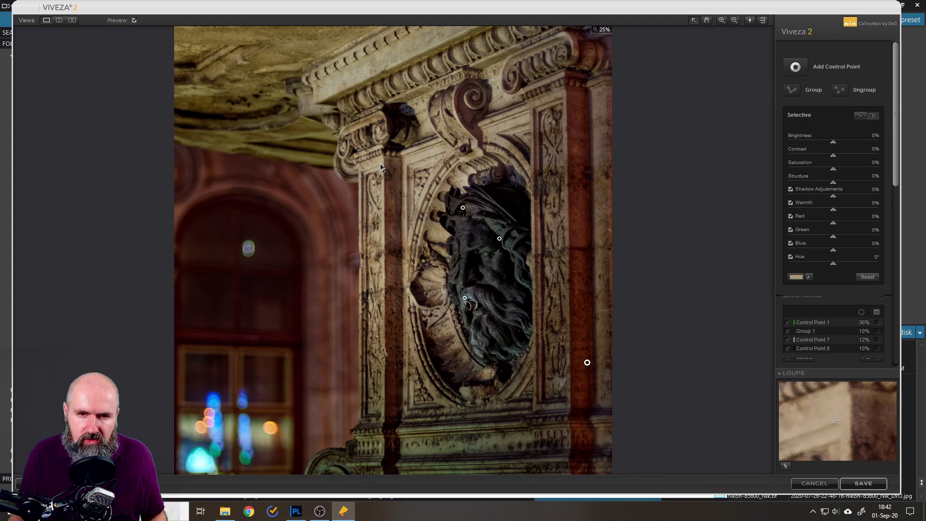
pyautogui.click(381, 166)
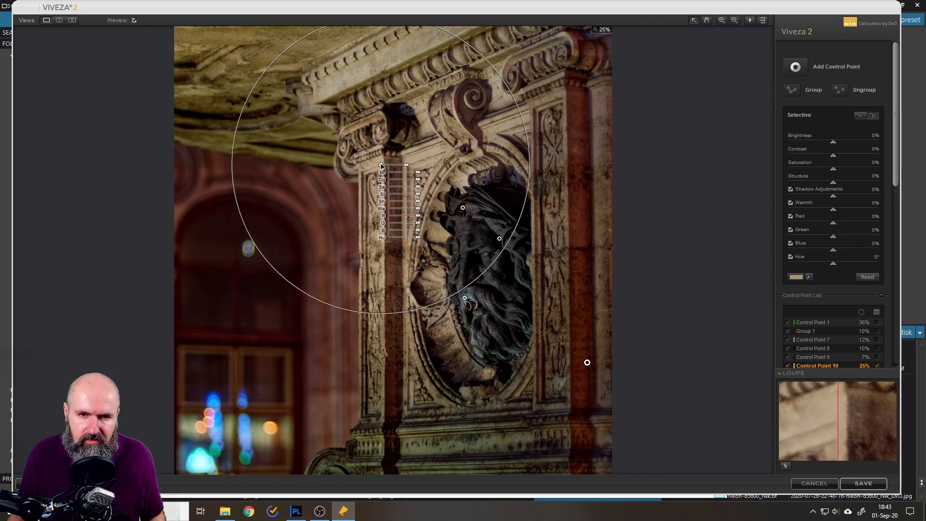
pyautogui.click(381, 167)
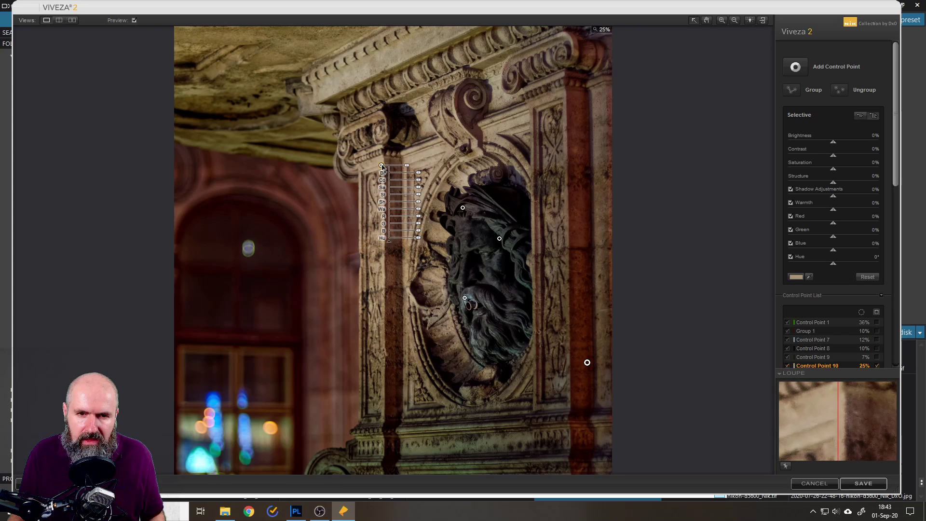
pyautogui.moveTo(419, 212); pyautogui.dragTo(420, 213)
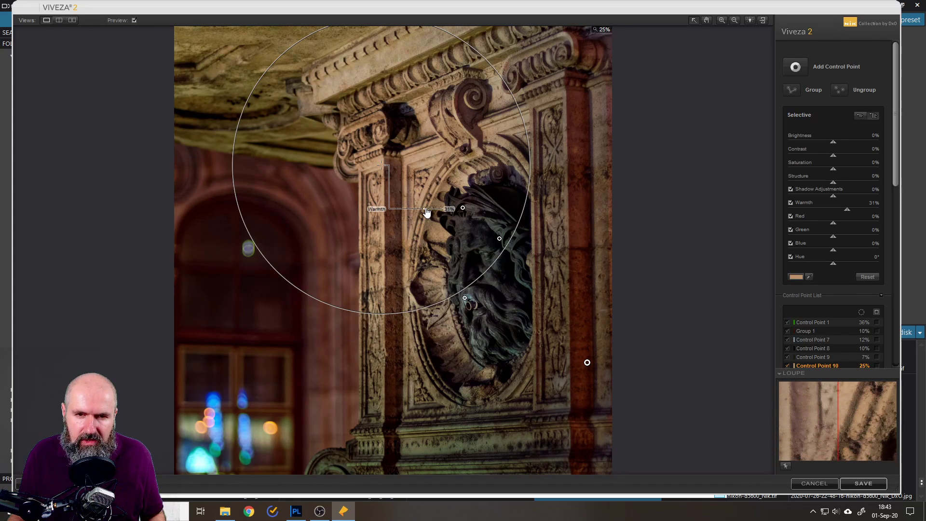
# Raise Structure and lower Red, Green and Blue on the pillar control point
pyautogui.click(420, 197)
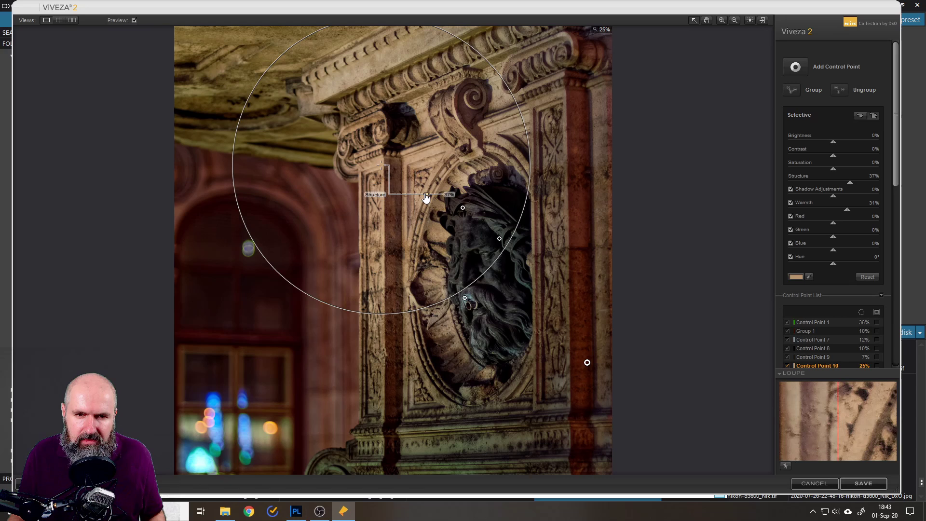
pyautogui.click(421, 219)
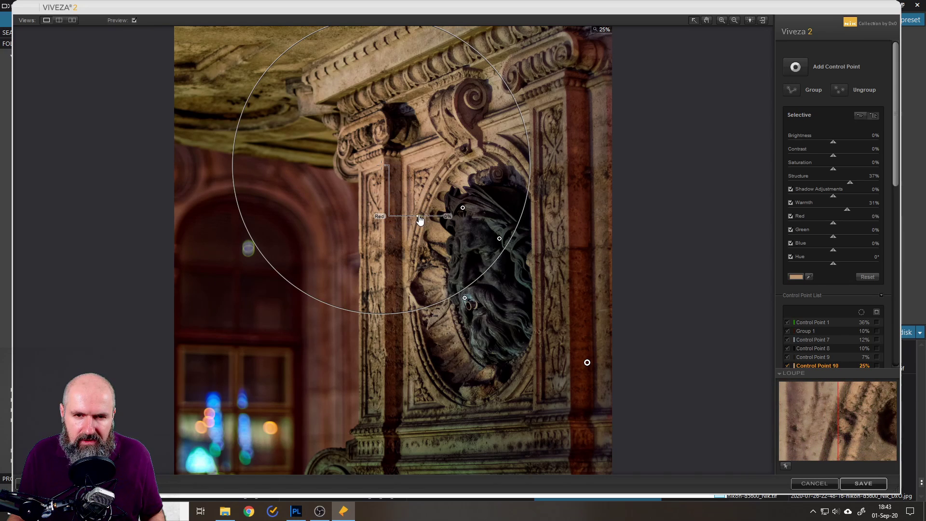
pyautogui.click(419, 227)
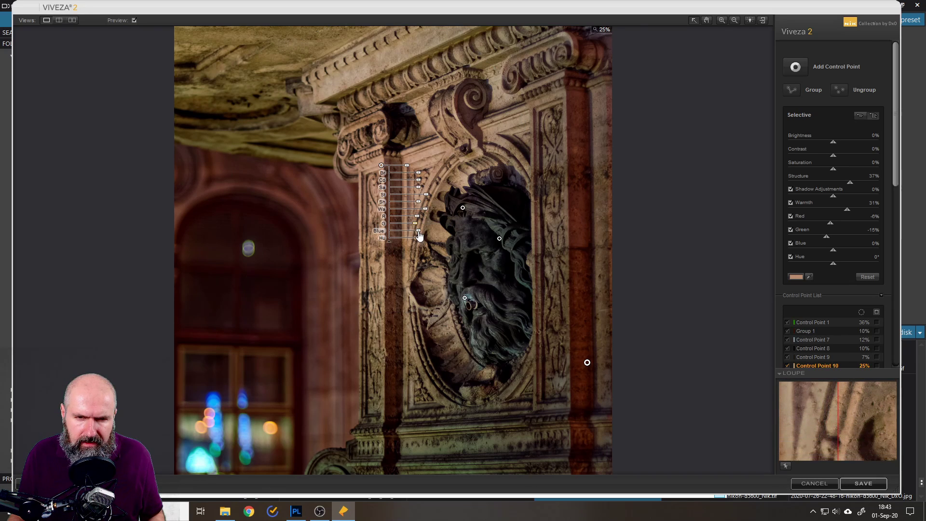
pyautogui.moveTo(419, 232); pyautogui.dragTo(421, 236)
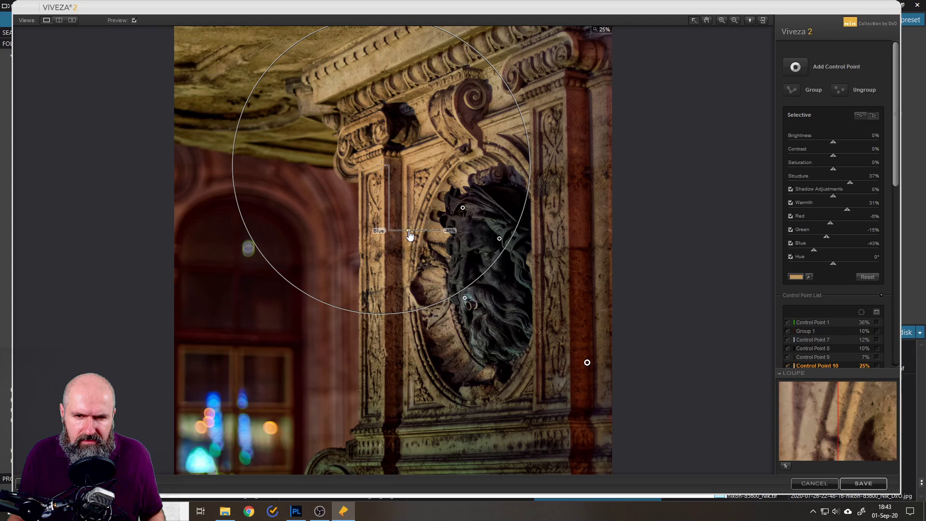
pyautogui.moveTo(411, 235)
pyautogui.mouseDown()
pyautogui.moveTo(419, 208)
pyautogui.moveTo(409, 207)
pyautogui.mouseUp()
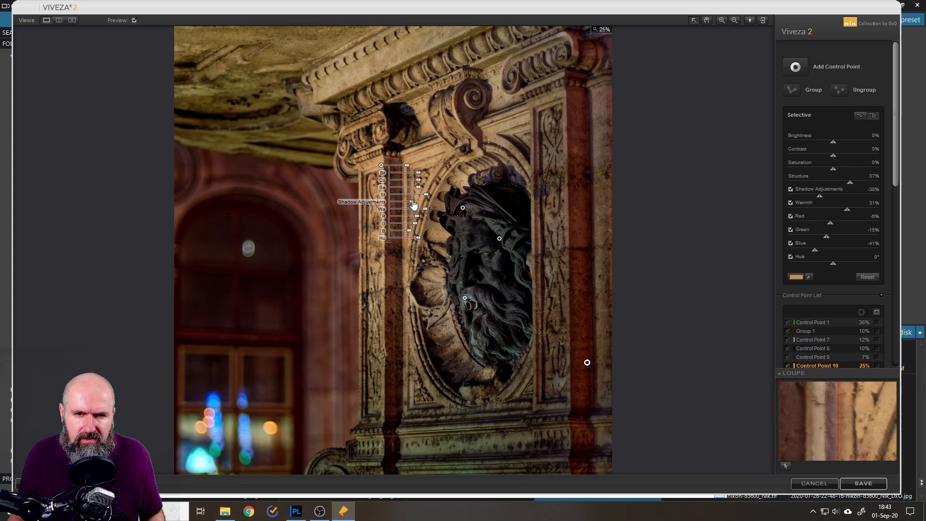
# Add a control point on the ceiling and lower its Red
pyautogui.click(795, 66)
pyautogui.click(233, 110)
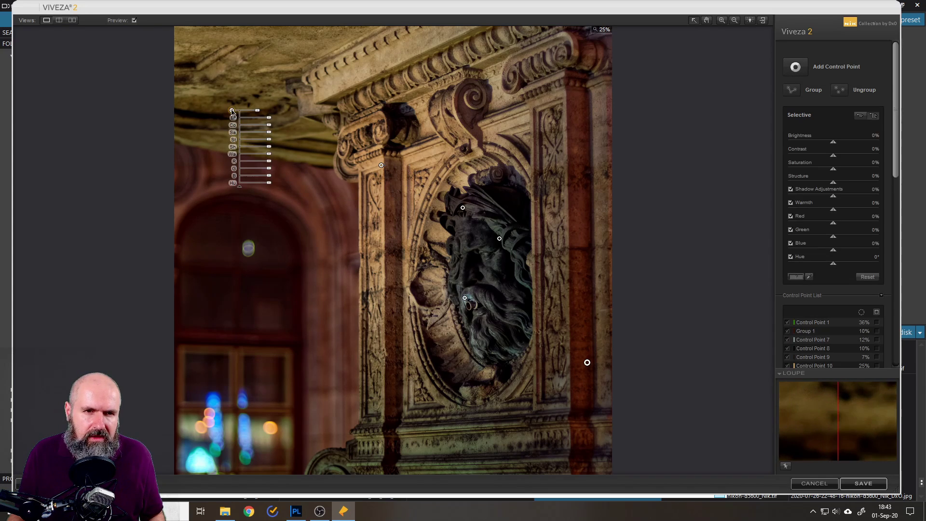
pyautogui.moveTo(267, 166); pyautogui.dragTo(260, 180)
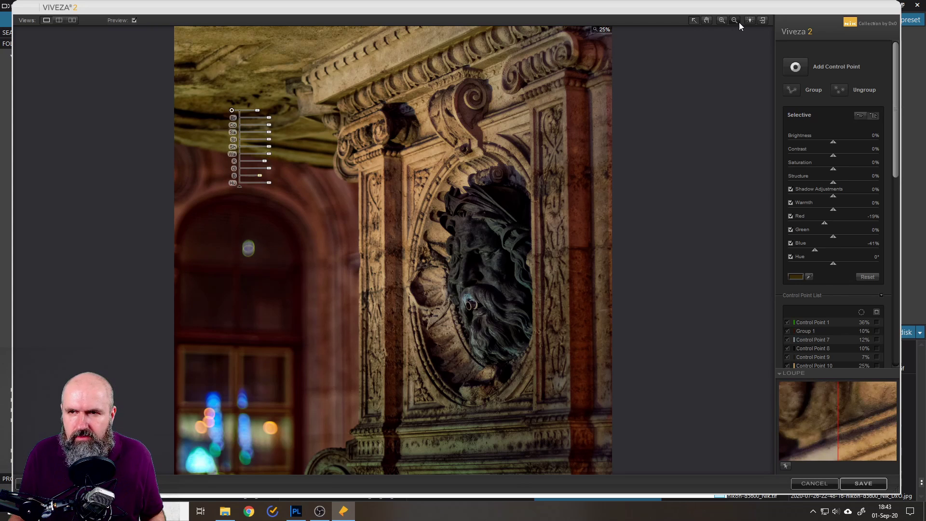
pyautogui.scroll(-1, 565, 333)
pyautogui.scroll(-1, 536, 289)
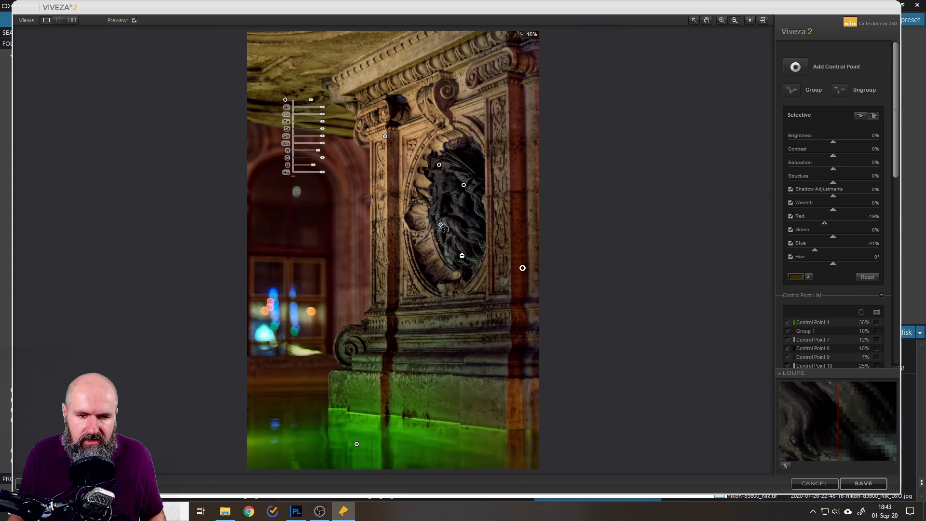
# Select the ceiling point, boost Contrast, Saturation, Structure and Green, lower Shadows, then deselect
pyautogui.click(692, 21)
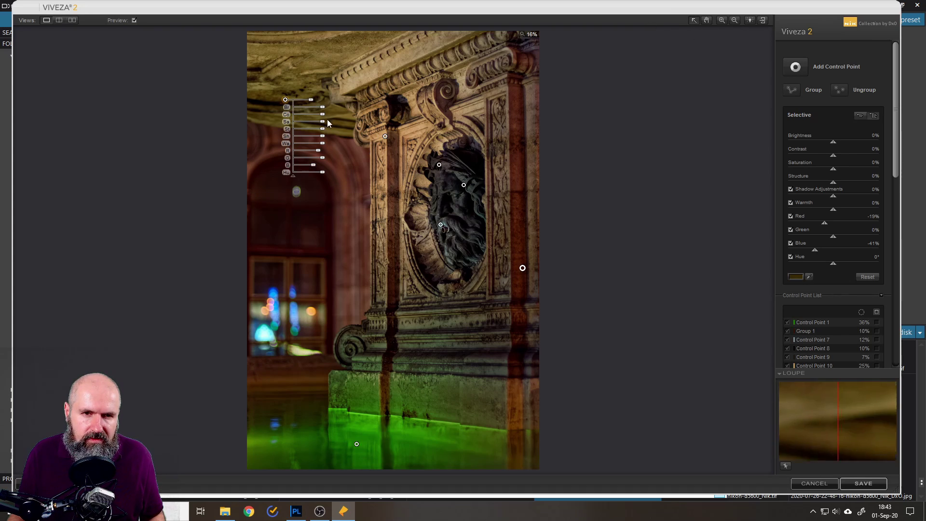
pyautogui.moveTo(323, 159); pyautogui.dragTo(327, 161)
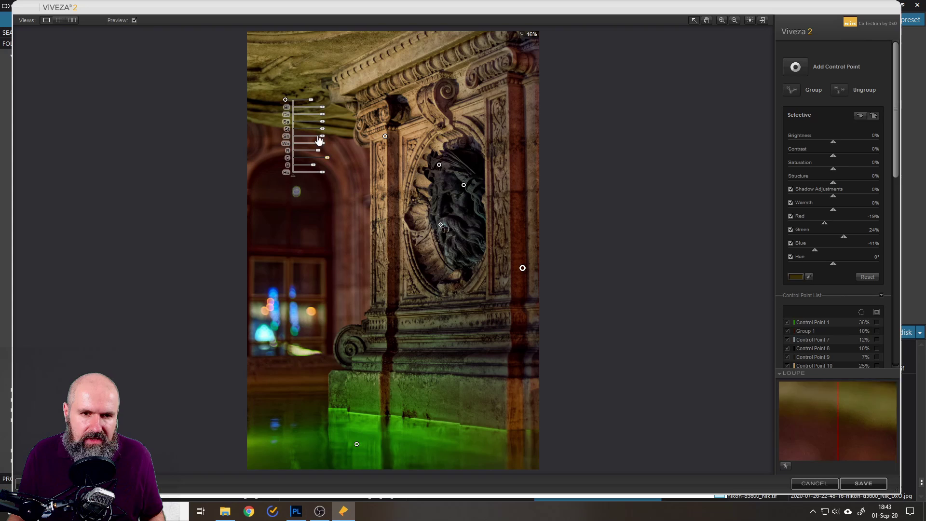
pyautogui.moveTo(324, 139)
pyautogui.mouseDown()
pyautogui.moveTo(316, 140)
pyautogui.moveTo(329, 118)
pyautogui.moveTo(331, 134)
pyautogui.mouseUp()
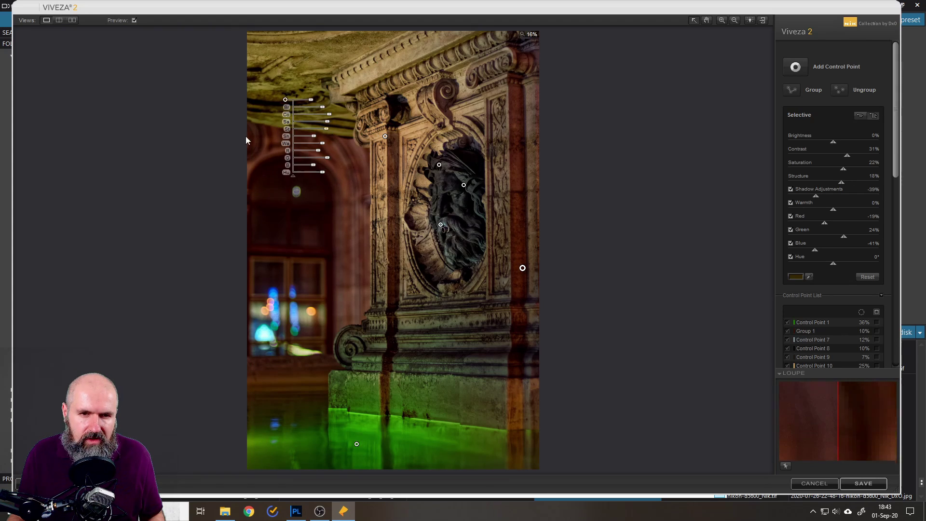
pyautogui.click(198, 143)
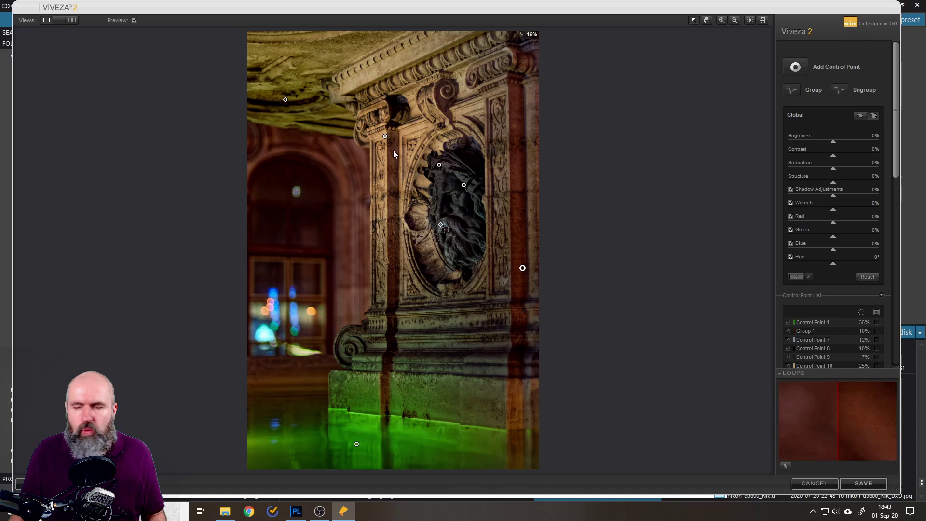
# Add a control point on the left background arch with Brightness -21% and Saturation -15%
pyautogui.click(796, 67)
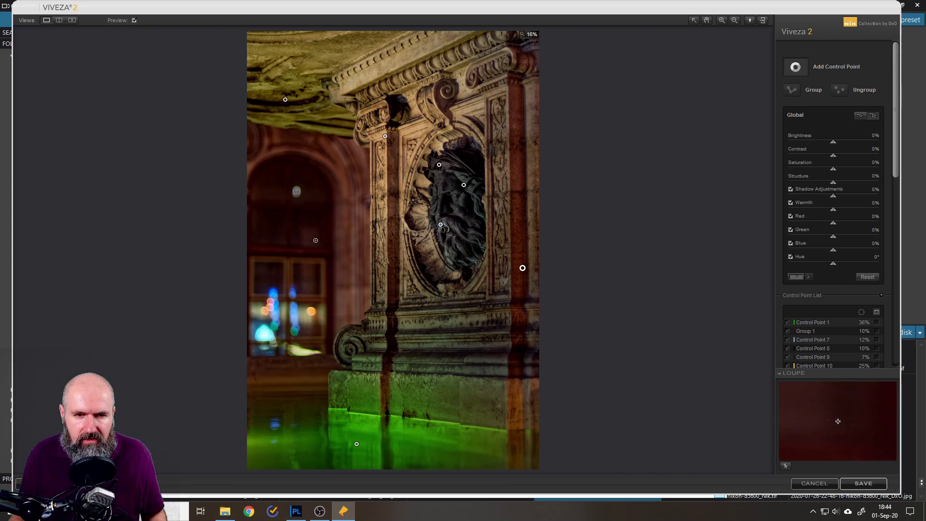
pyautogui.click(292, 233)
pyautogui.moveTo(293, 239); pyautogui.dragTo(289, 238)
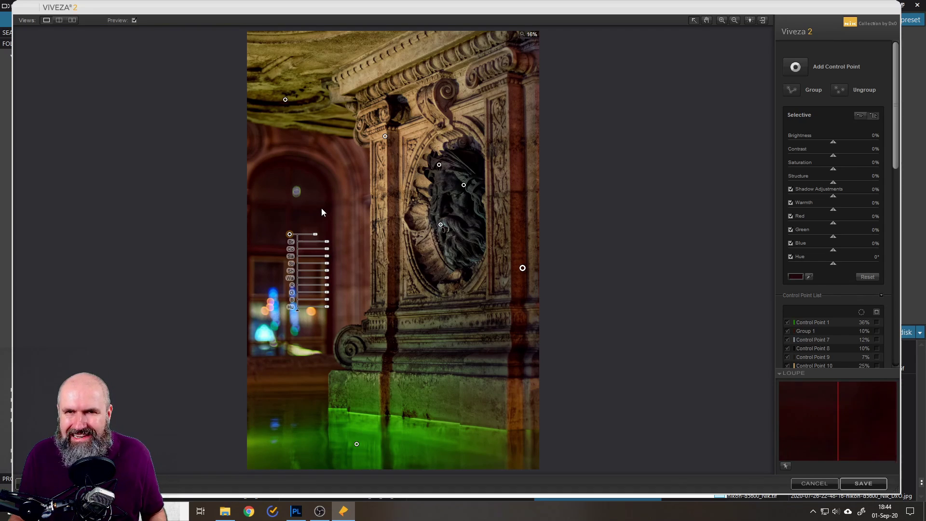
pyautogui.moveTo(326, 242); pyautogui.dragTo(319, 248)
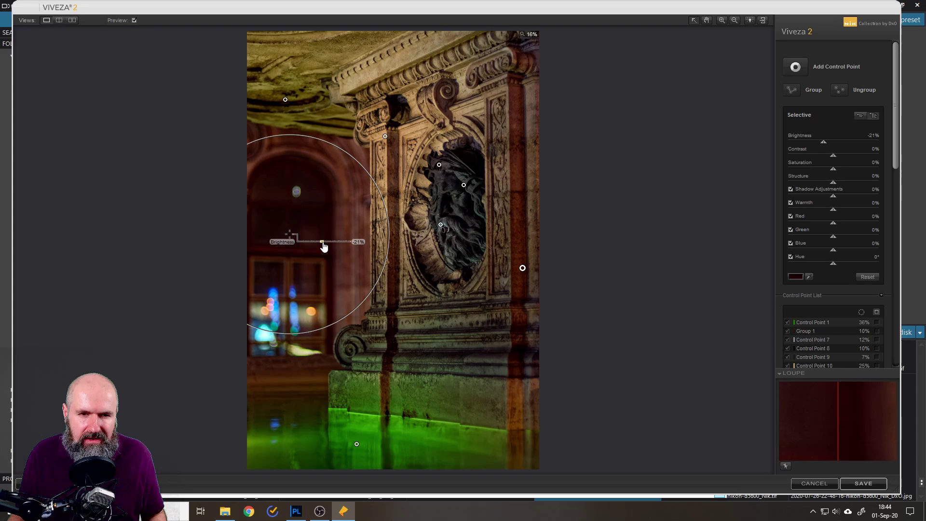
pyautogui.moveTo(323, 247); pyautogui.dragTo(326, 259)
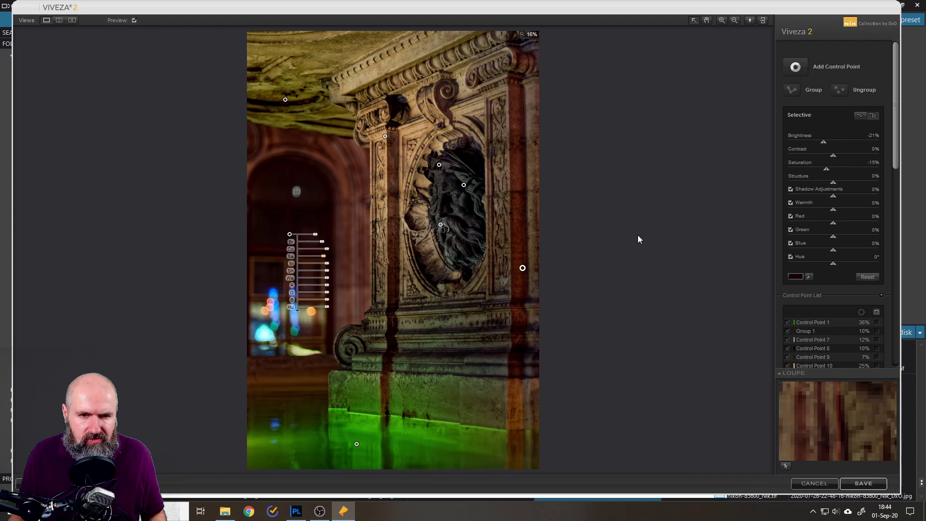
pyautogui.click(635, 235)
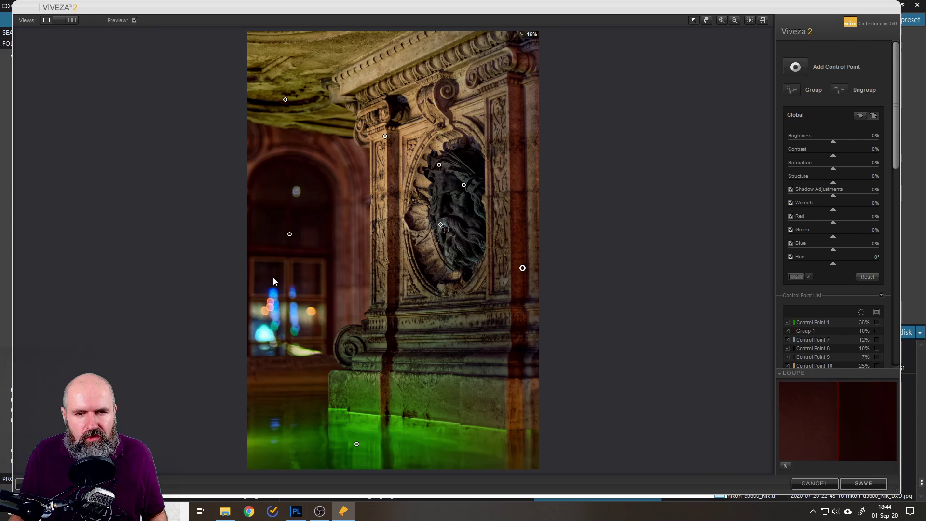
# Add a control point low beside the pillar base with Brightness lowered to -54%
pyautogui.click(795, 66)
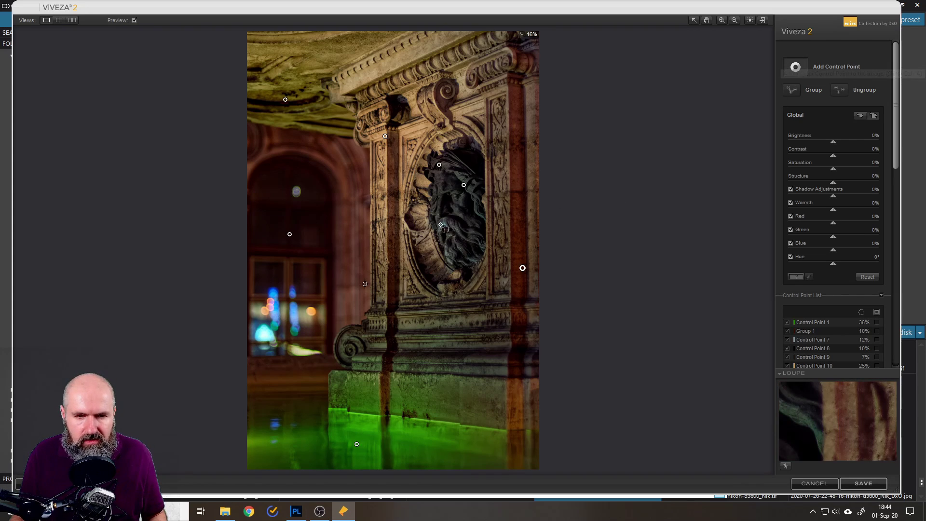
pyautogui.click(304, 287)
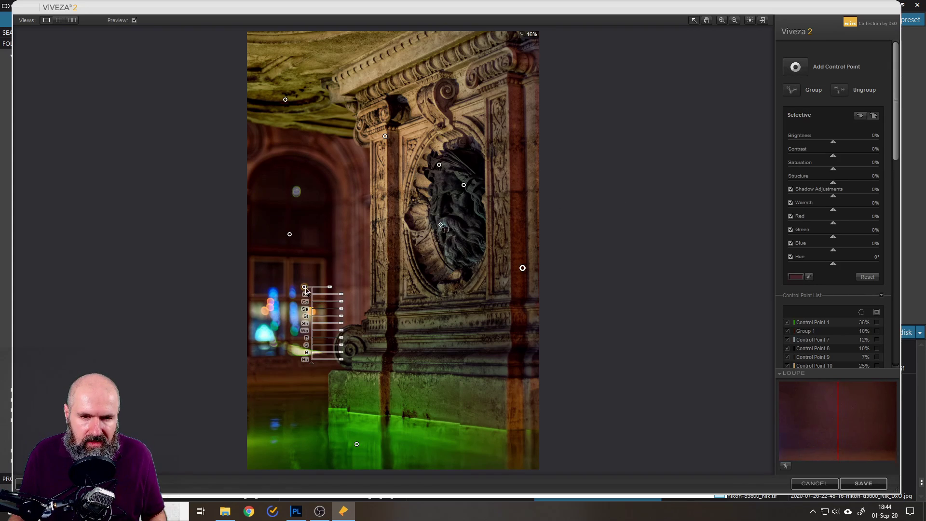
pyautogui.moveTo(304, 287); pyautogui.dragTo(306, 328)
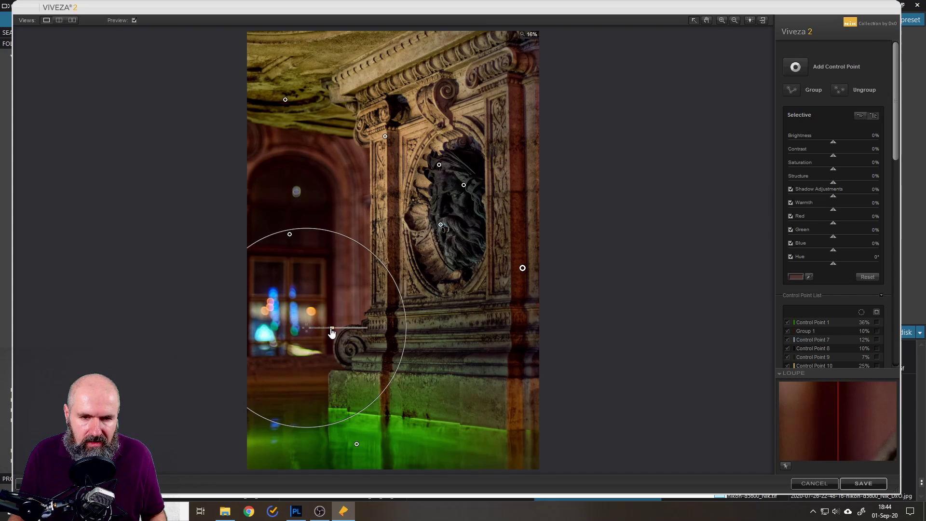
pyautogui.moveTo(343, 339); pyautogui.dragTo(337, 341)
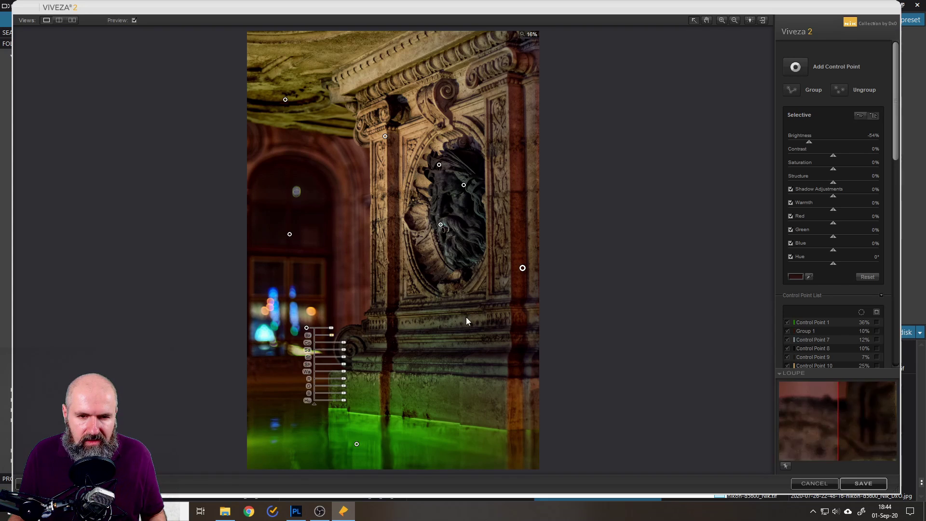
pyautogui.click(657, 295)
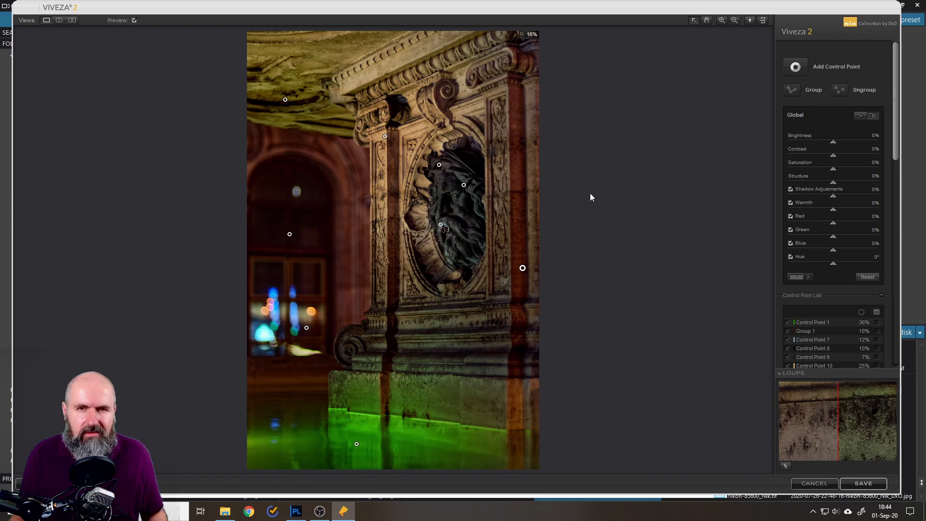
pyautogui.click(133, 21)
pyautogui.click(133, 20)
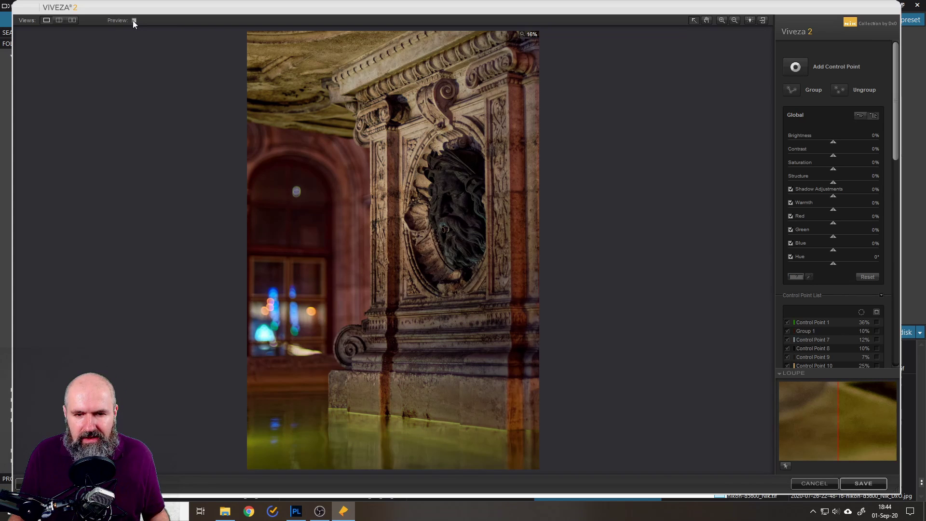
pyautogui.click(132, 20)
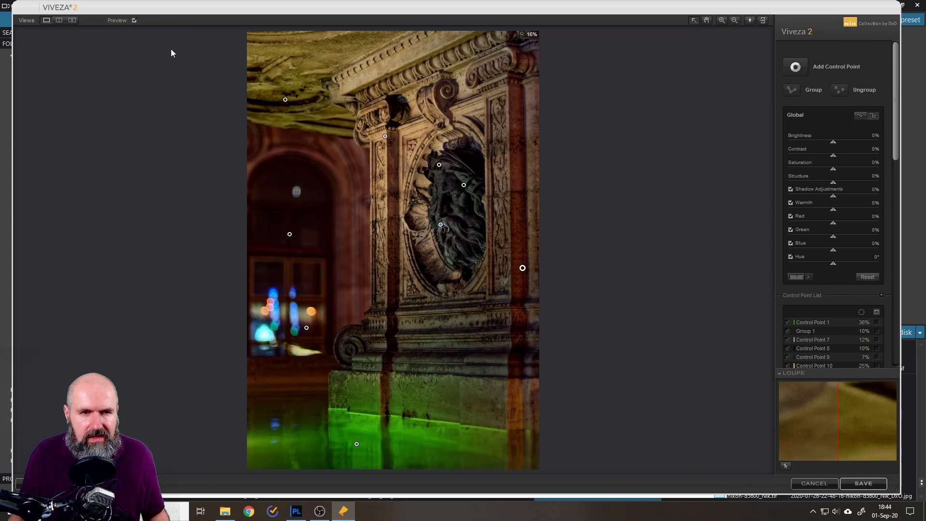
pyautogui.click(58, 20)
pyautogui.moveTo(392, 223)
pyautogui.mouseDown()
pyautogui.moveTo(535, 230)
pyautogui.moveTo(209, 222)
pyautogui.mouseUp()
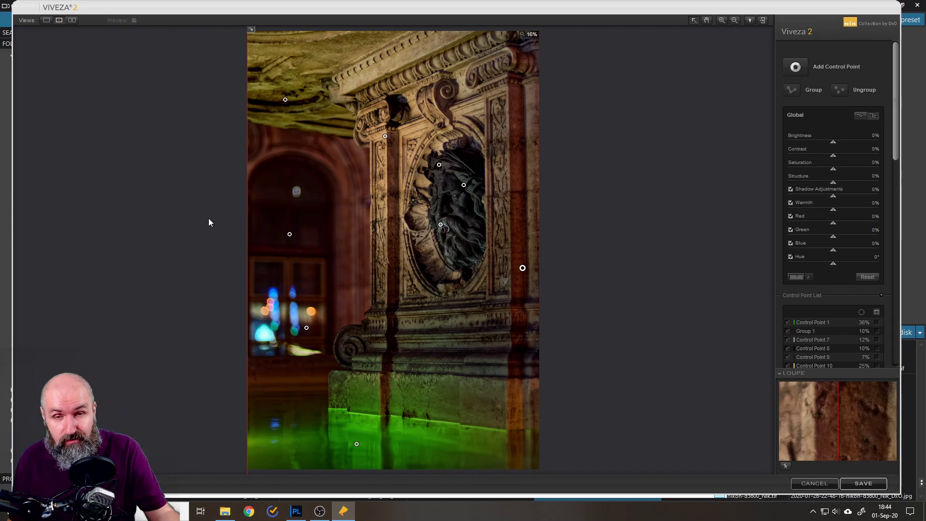
pyautogui.click(46, 21)
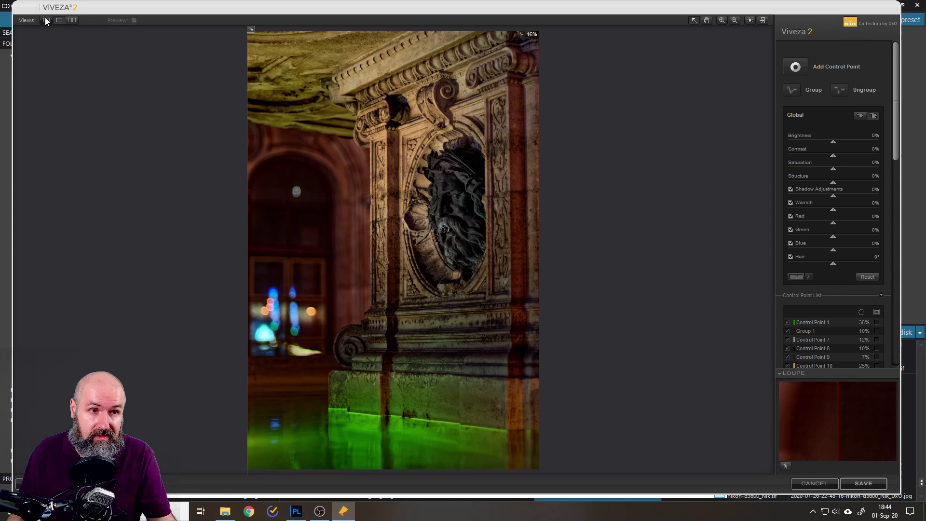